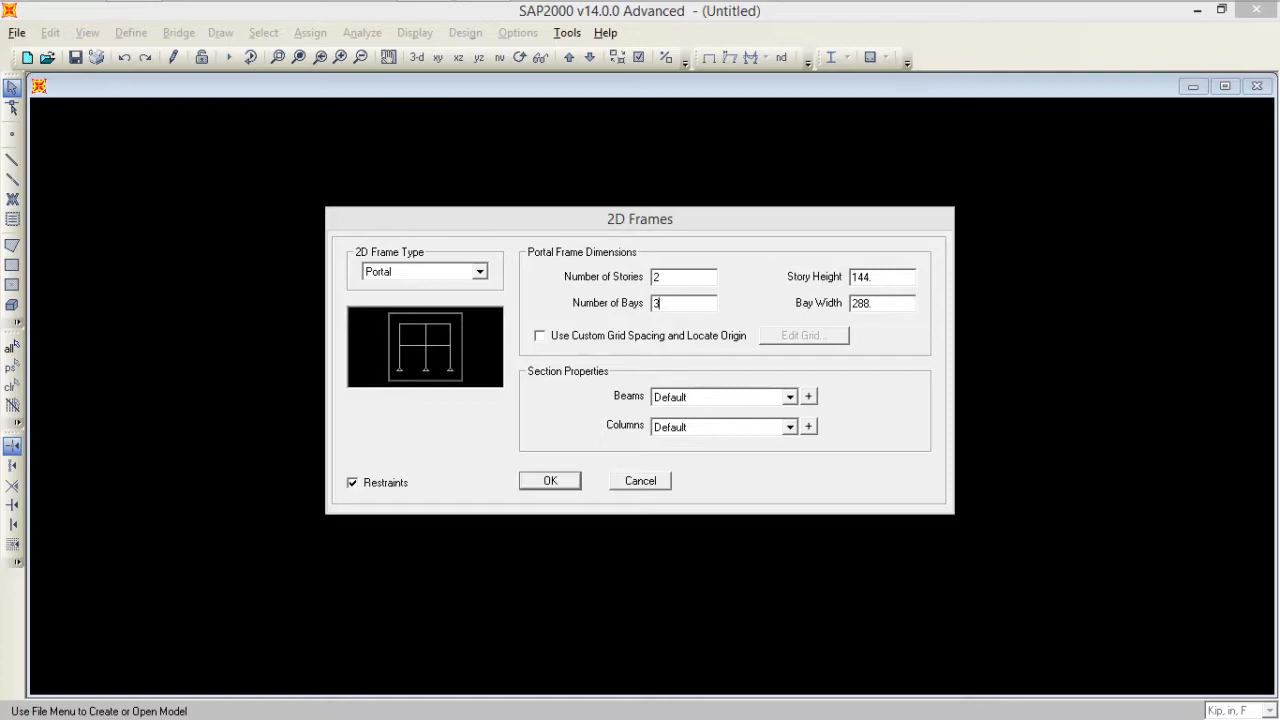
Step: Create the 2D portal frame with 2 stories, 3 bays, a story height of 144 and a bay width of 288
left_click(552, 481)
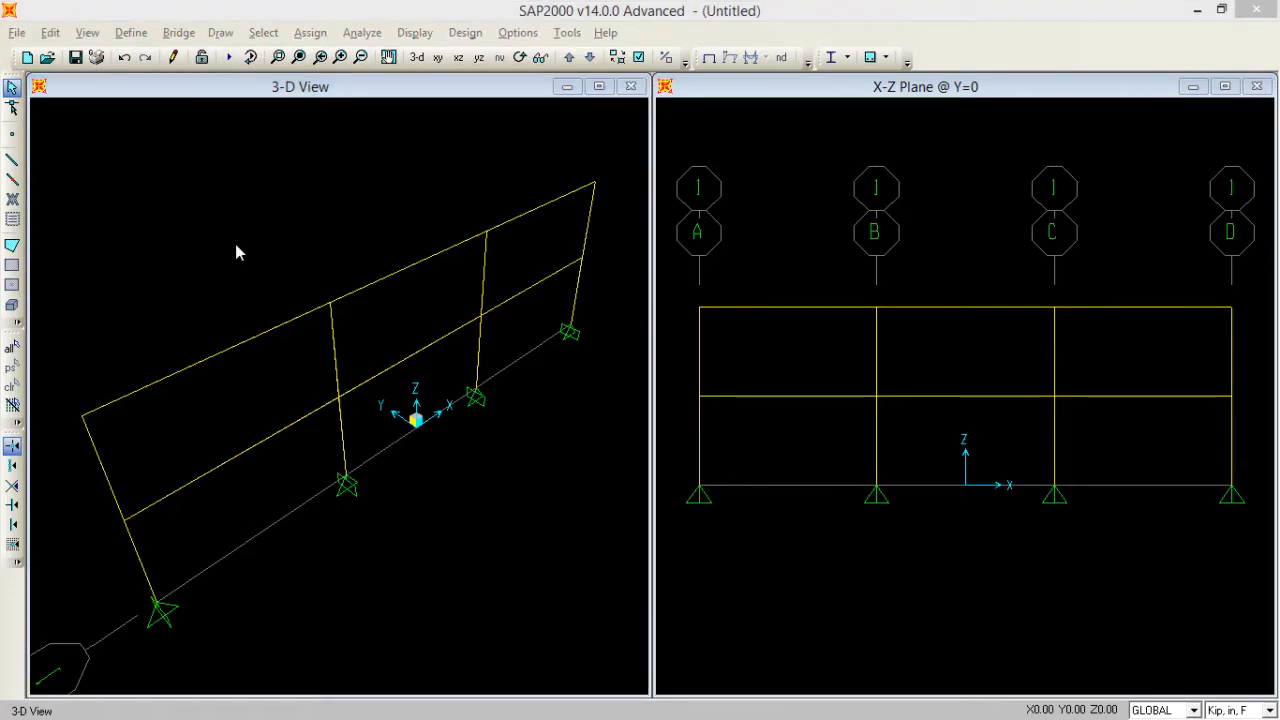
left_click(236, 245)
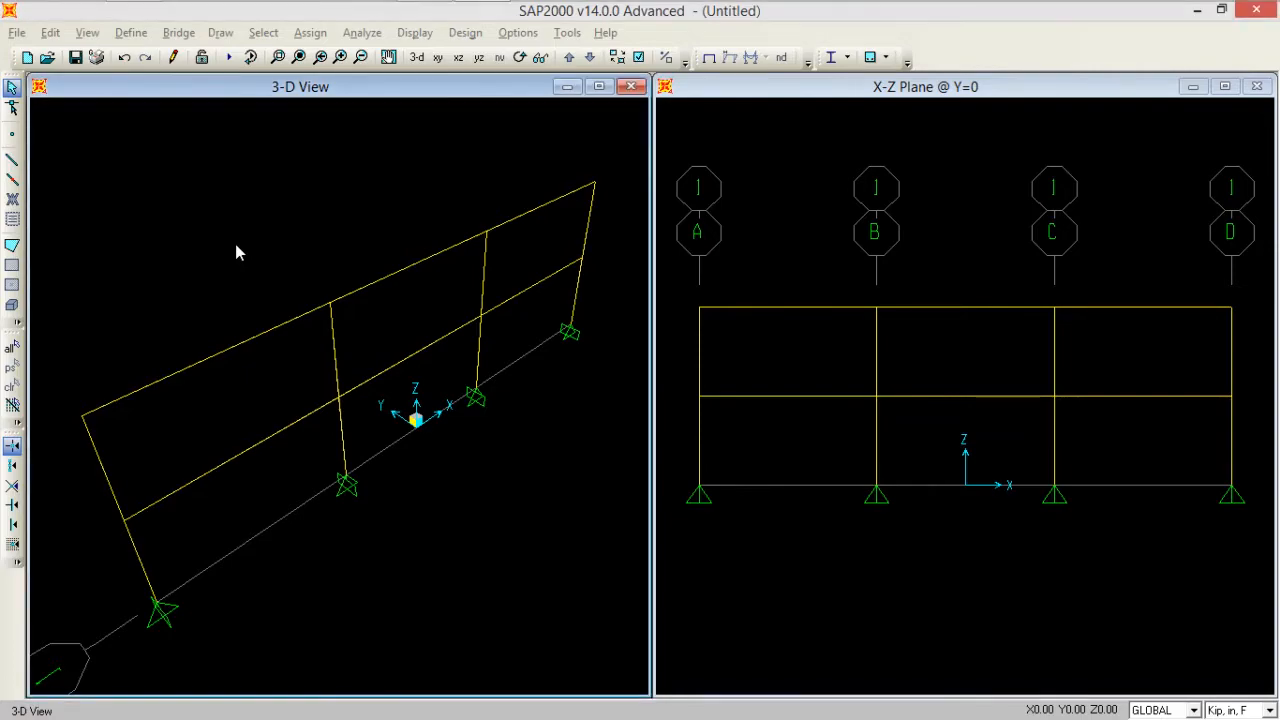
Step: Add a new time history function of type From File and name it "time history"
left_click(131, 36)
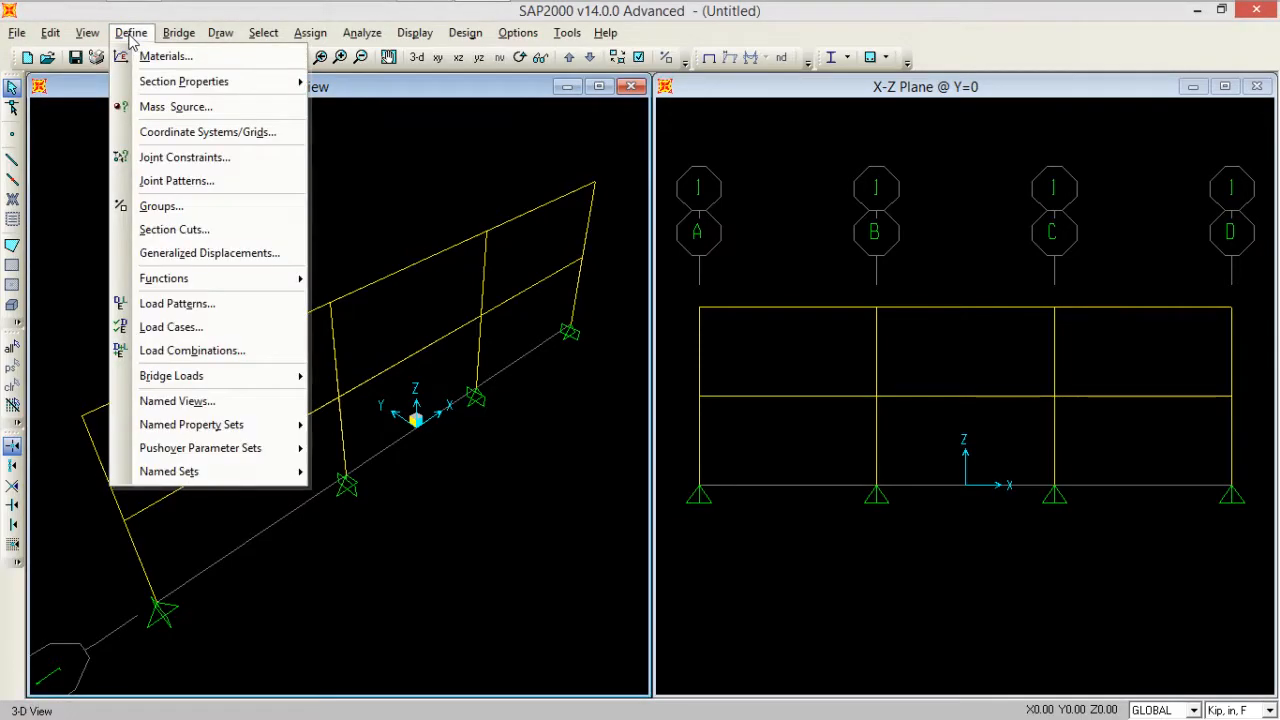
mouse_move(277, 285)
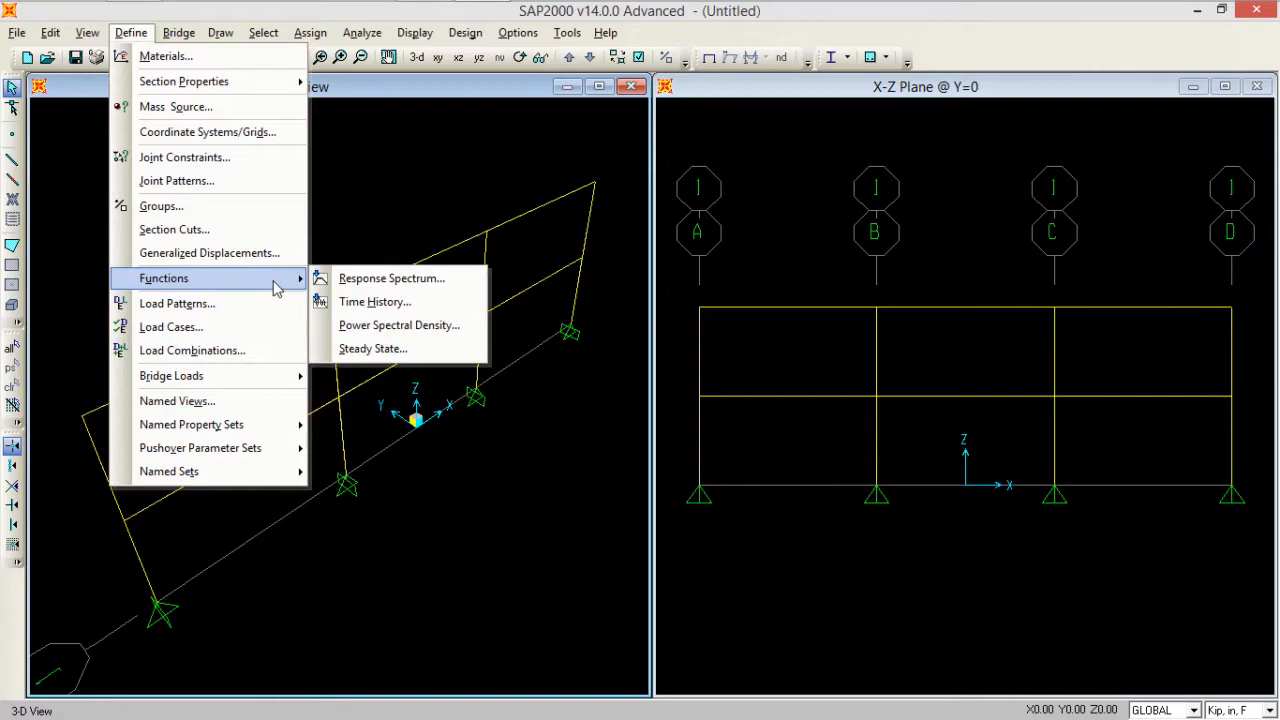
left_click(360, 301)
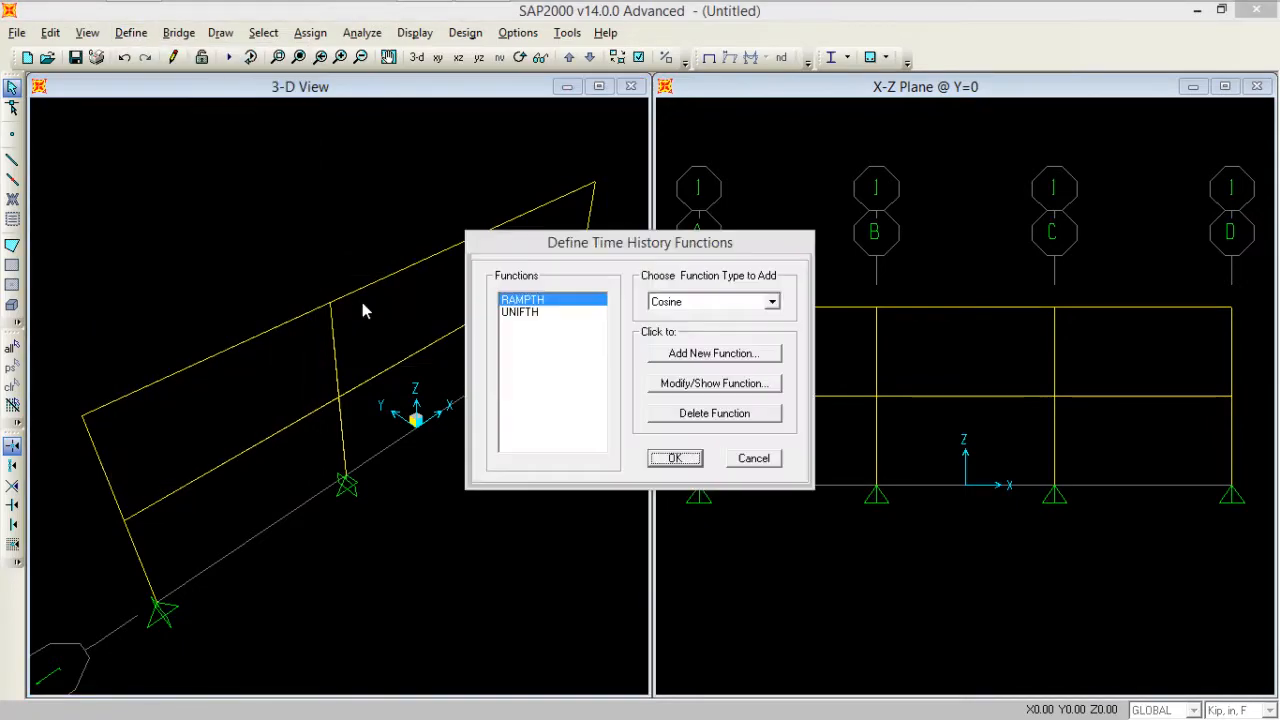
left_click(772, 302)
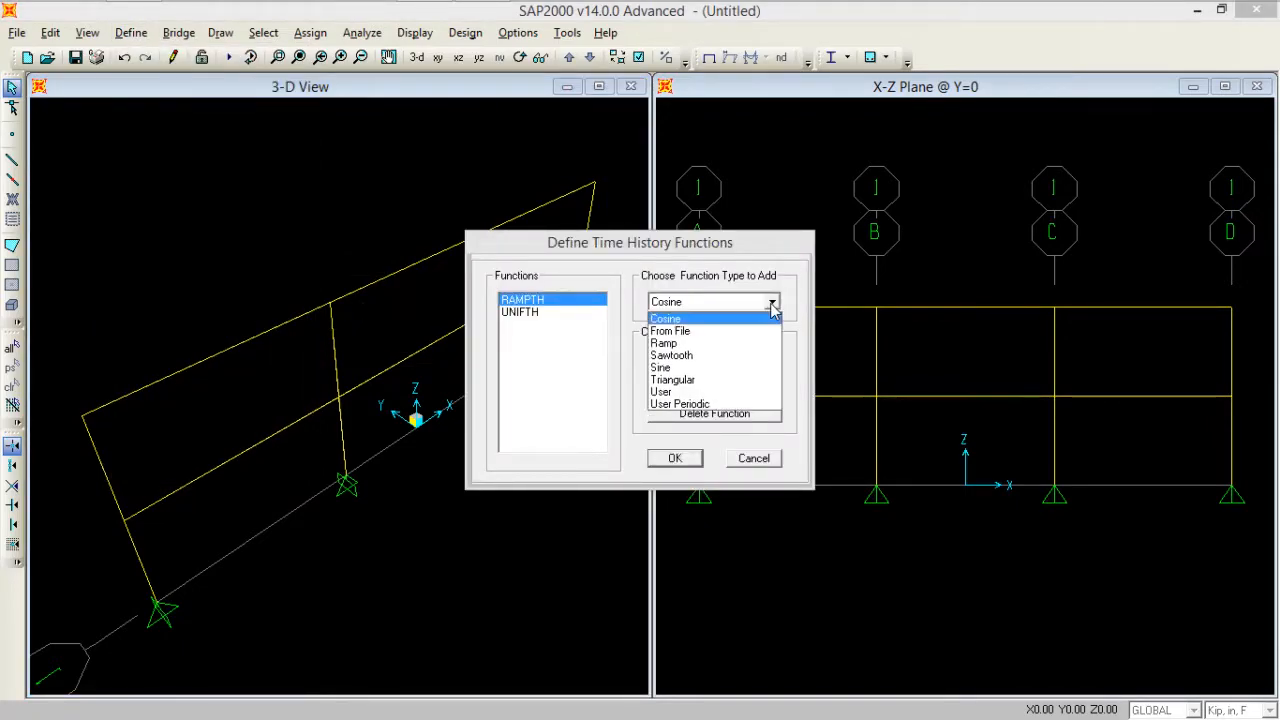
left_click(692, 334)
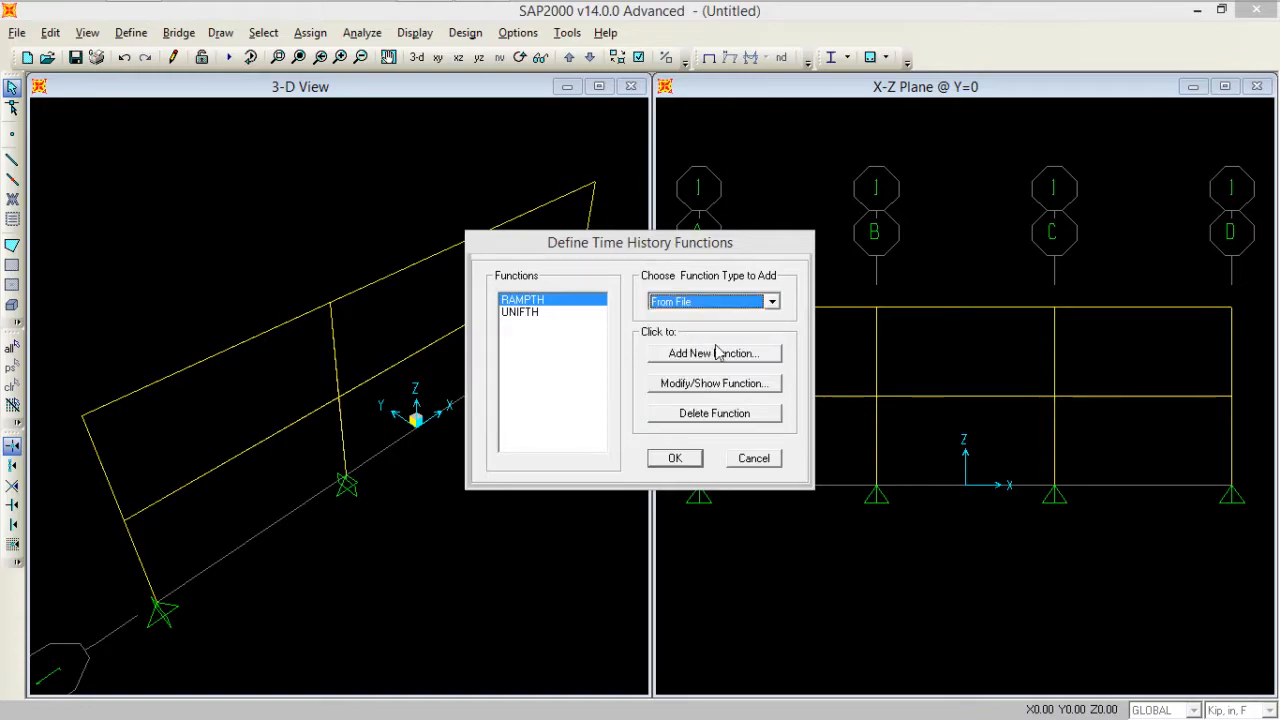
left_click(716, 353)
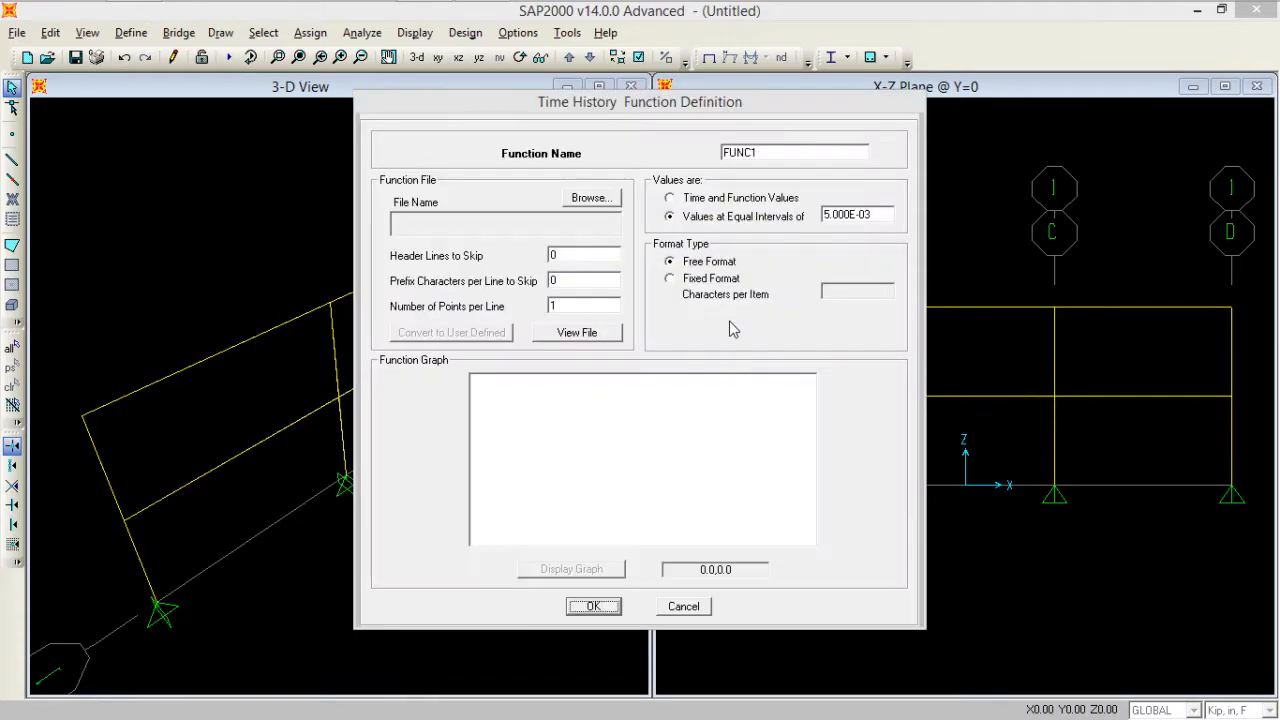
double_click(748, 152)
type("time history")
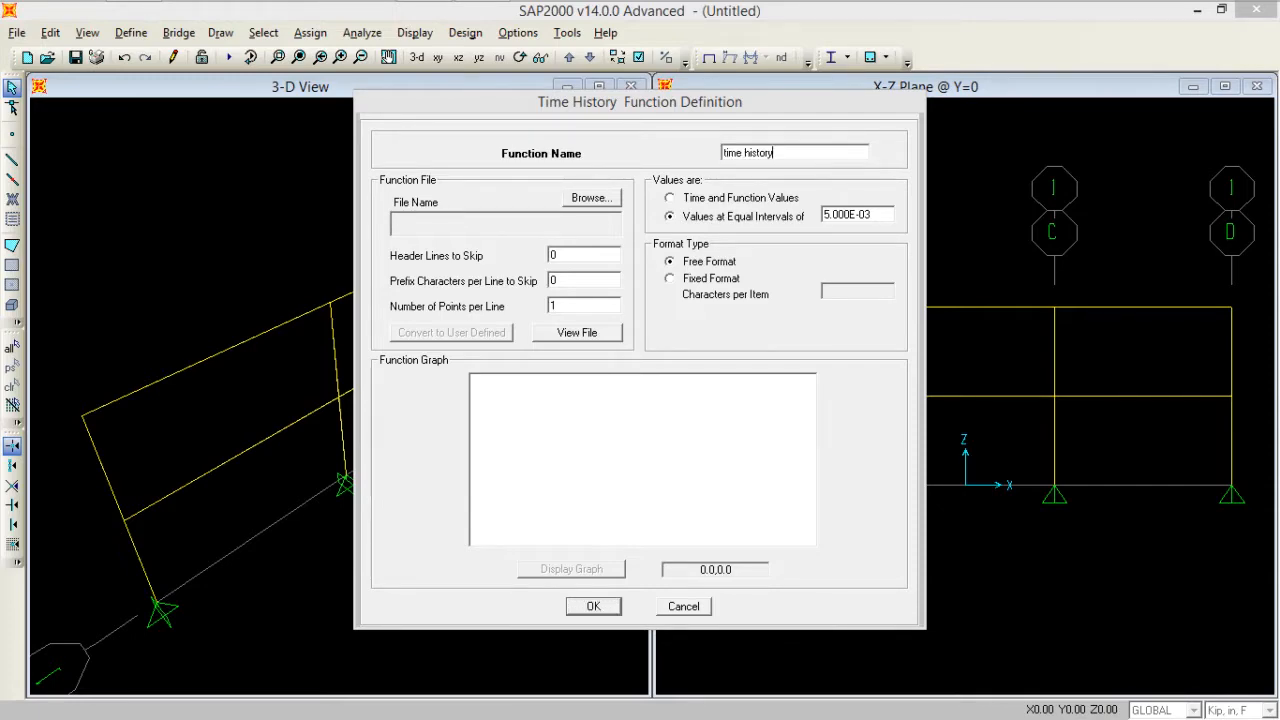
Step: Load ALTADENA-1.TH from the Time History Functions folder as the function's data file, with all file types listed
left_click(591, 199)
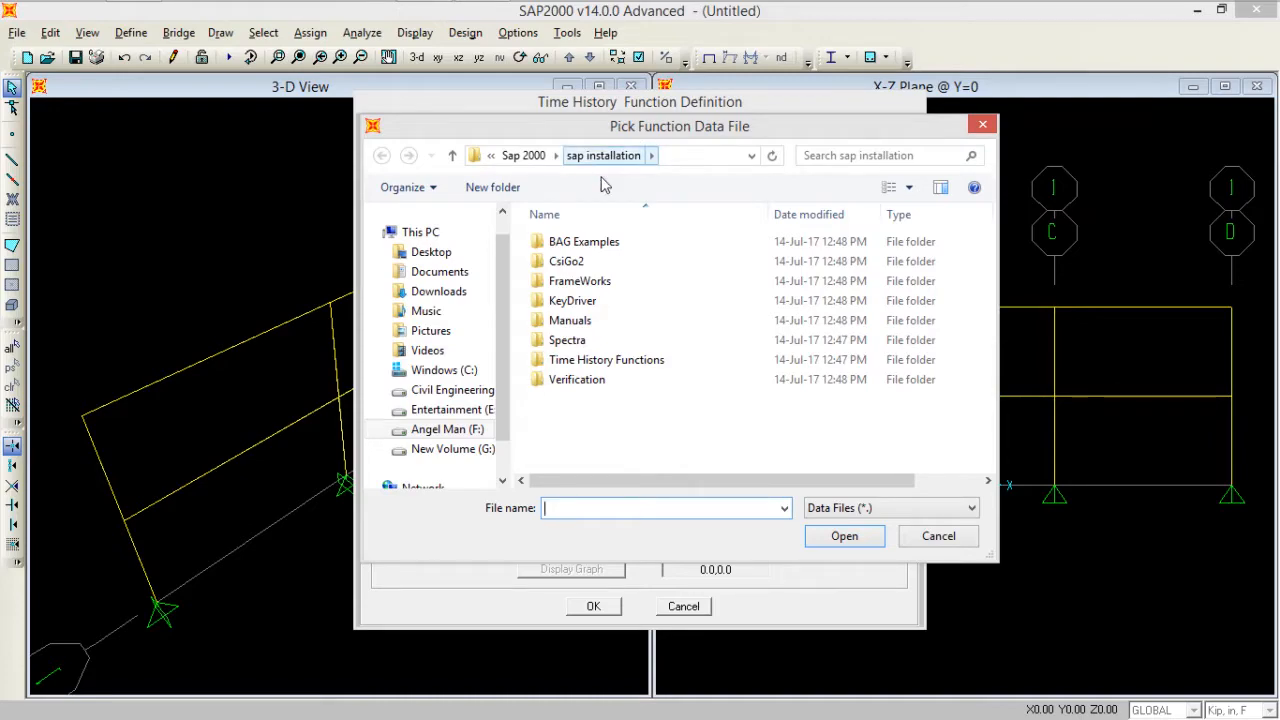
double_click(652, 362)
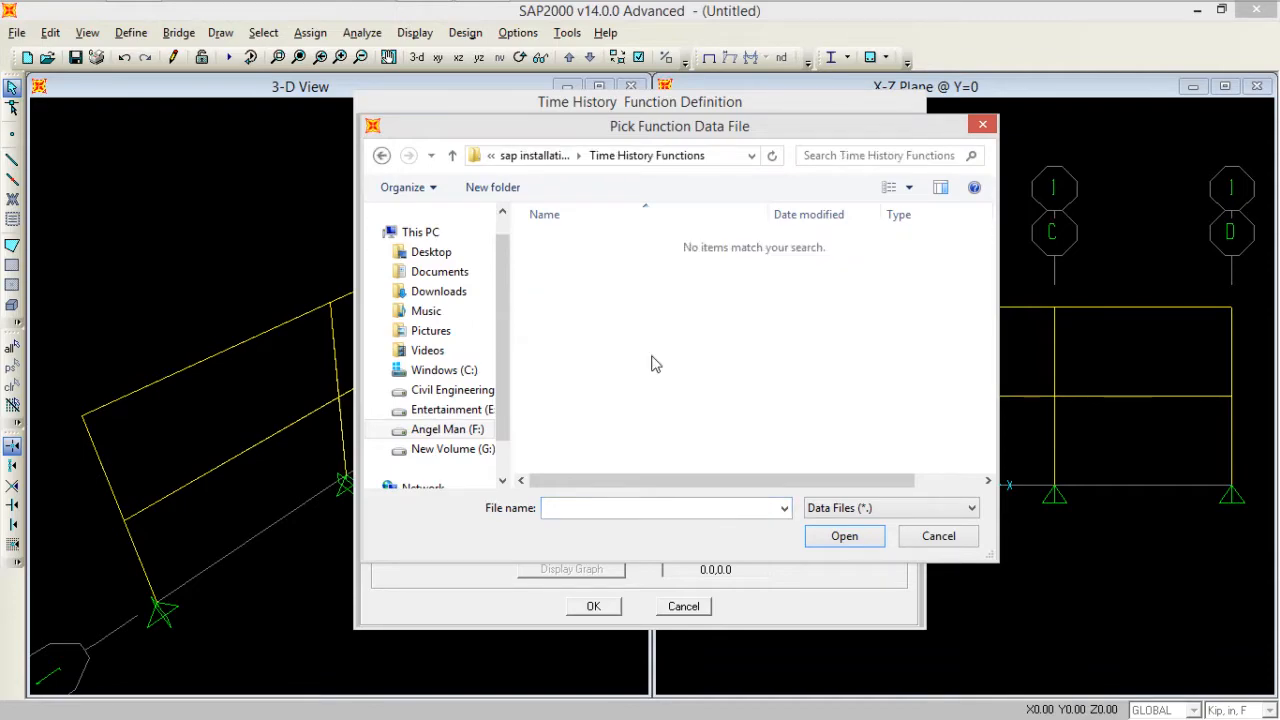
left_click(928, 512)
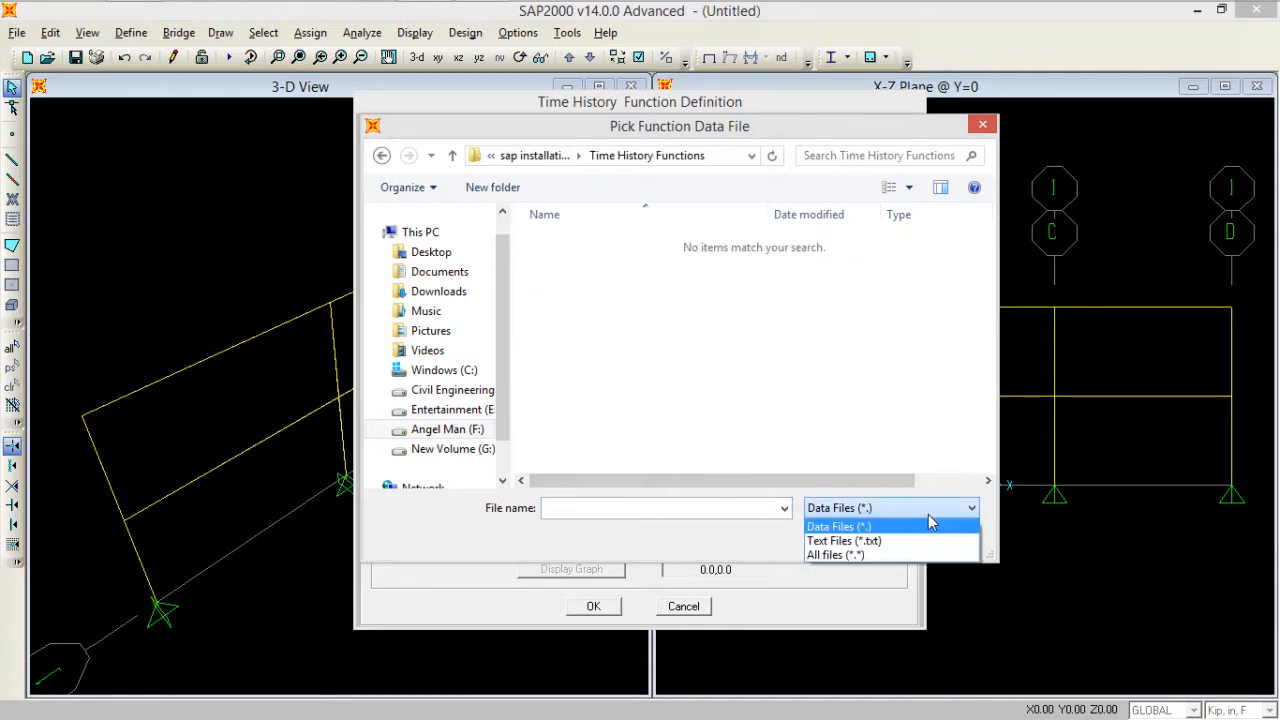
left_click(850, 555)
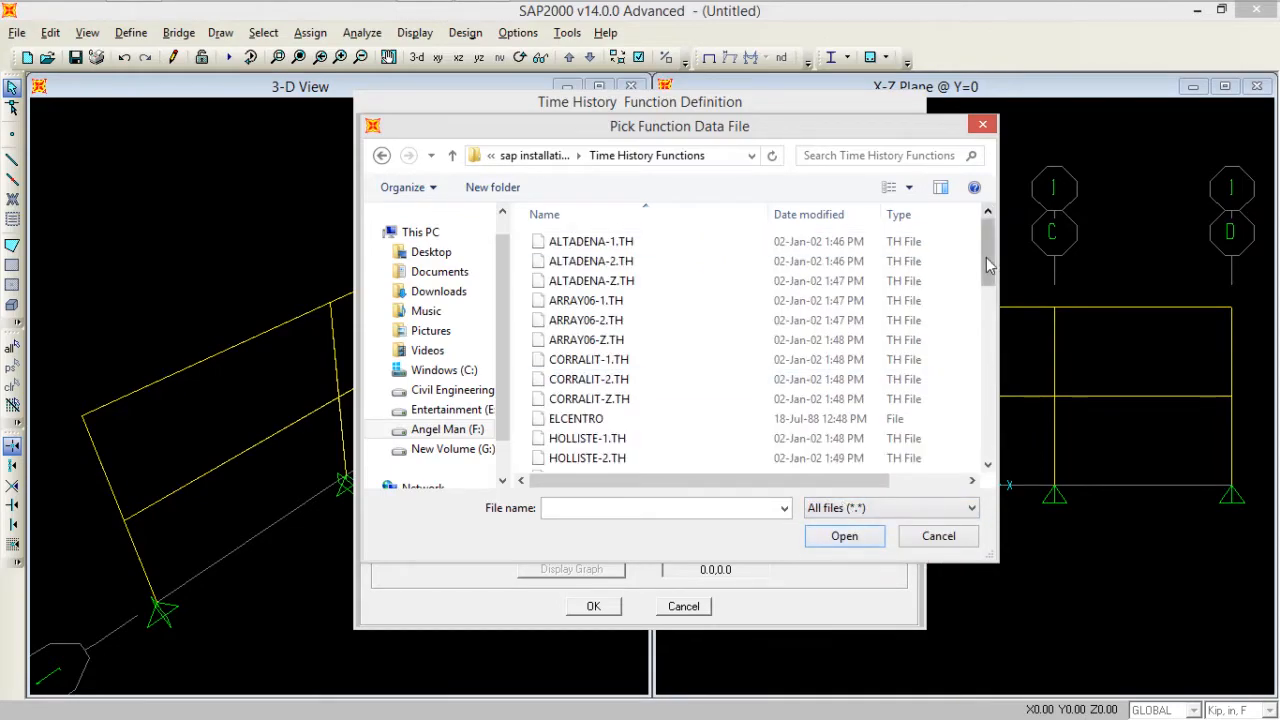
left_click_drag(989, 264, 957, 251)
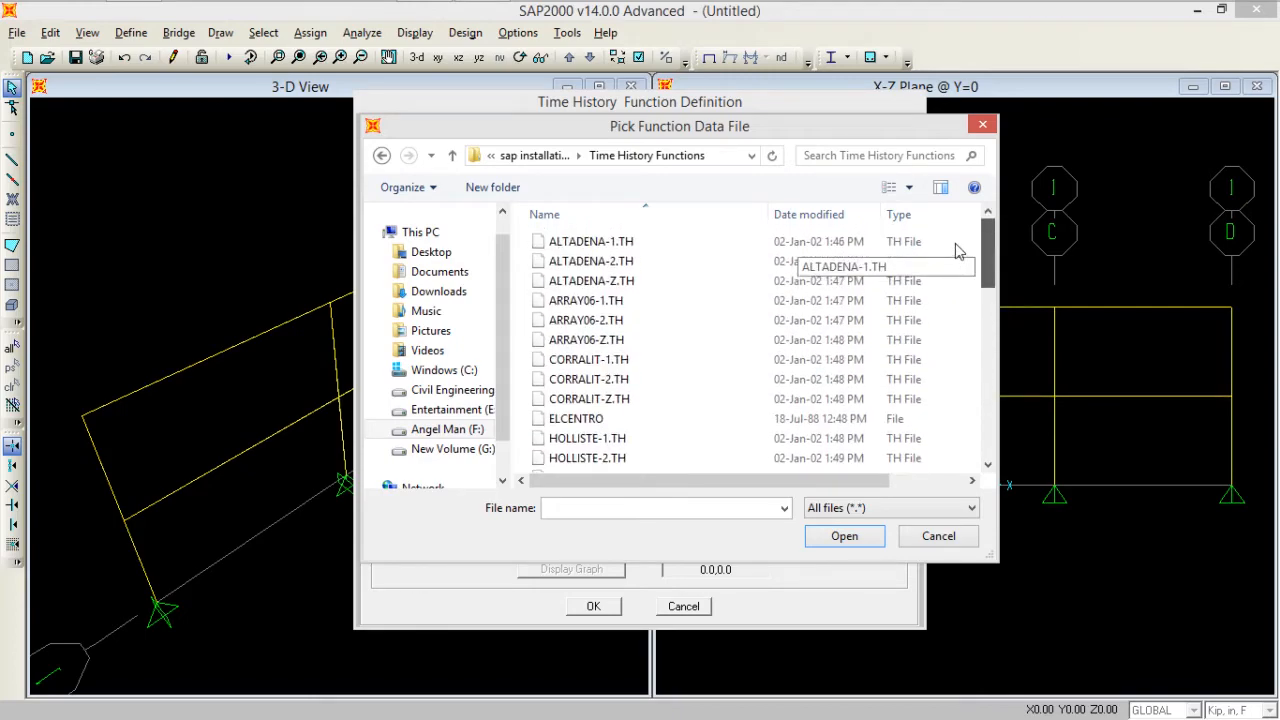
double_click(605, 243)
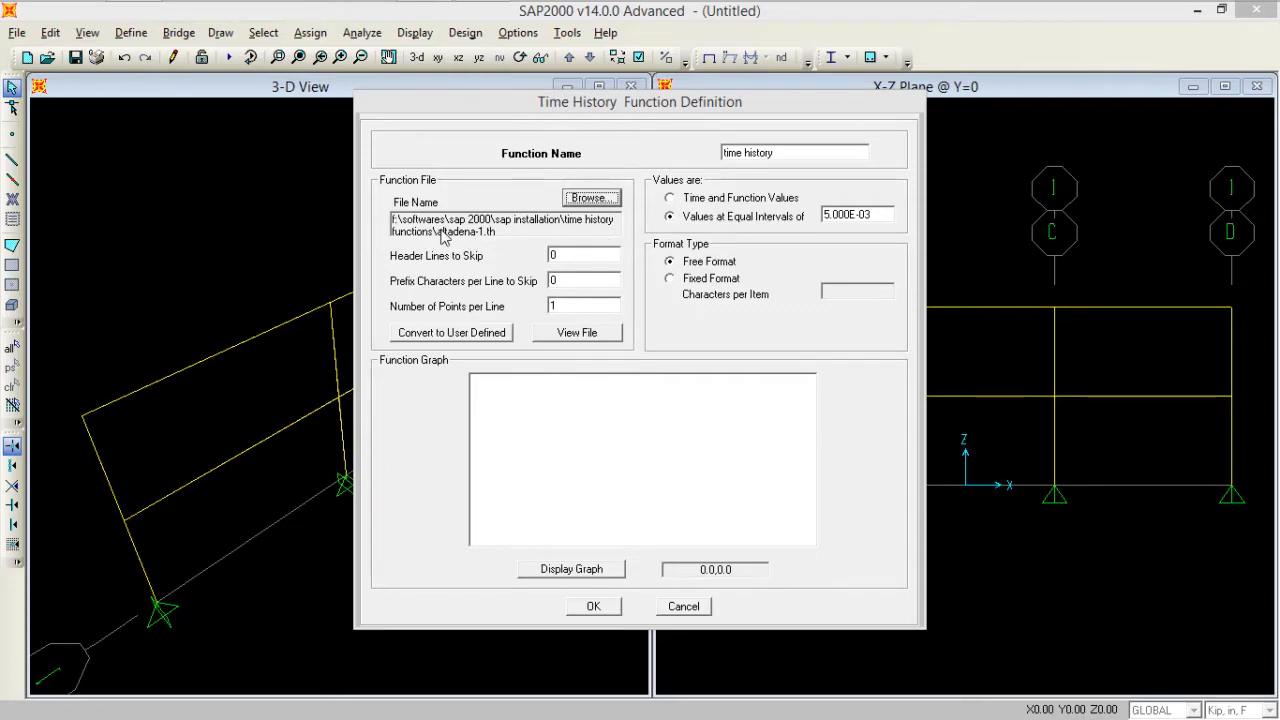
Step: View the contents of the chosen data file, examine its header for point spacing and units, and return to the function definition
left_click(579, 334)
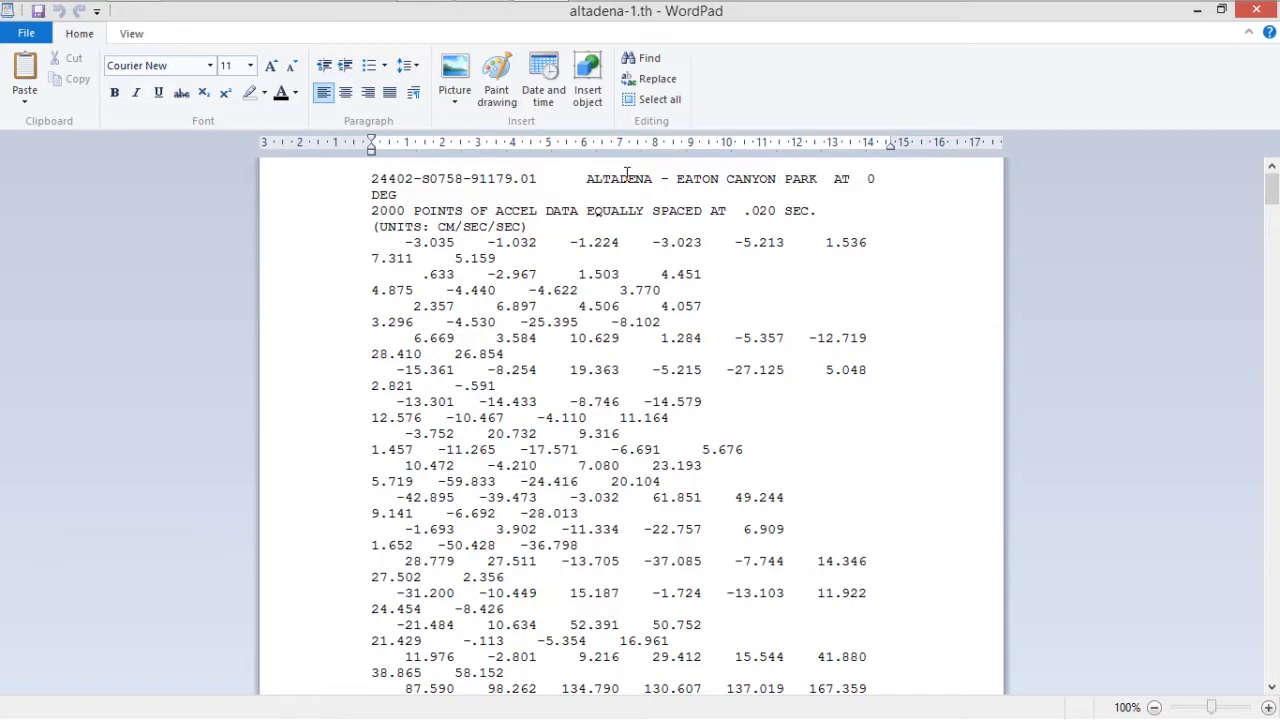
left_click(364, 214)
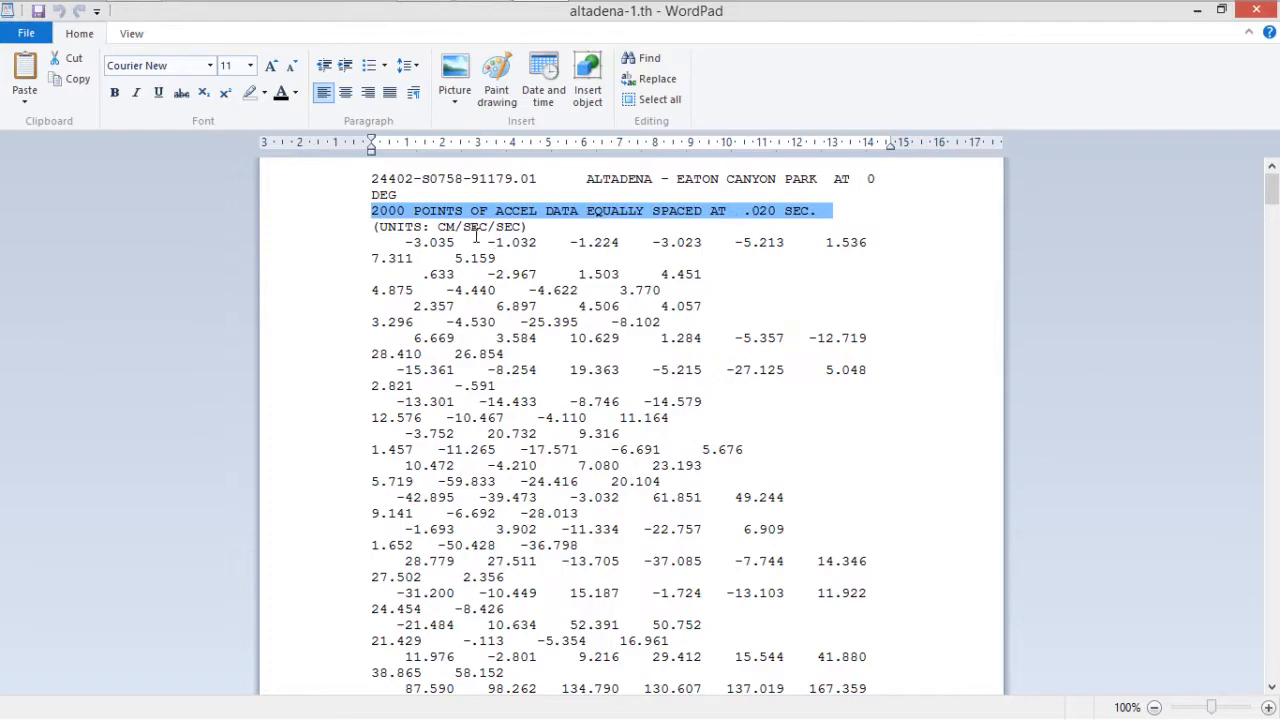
double_click(376, 227)
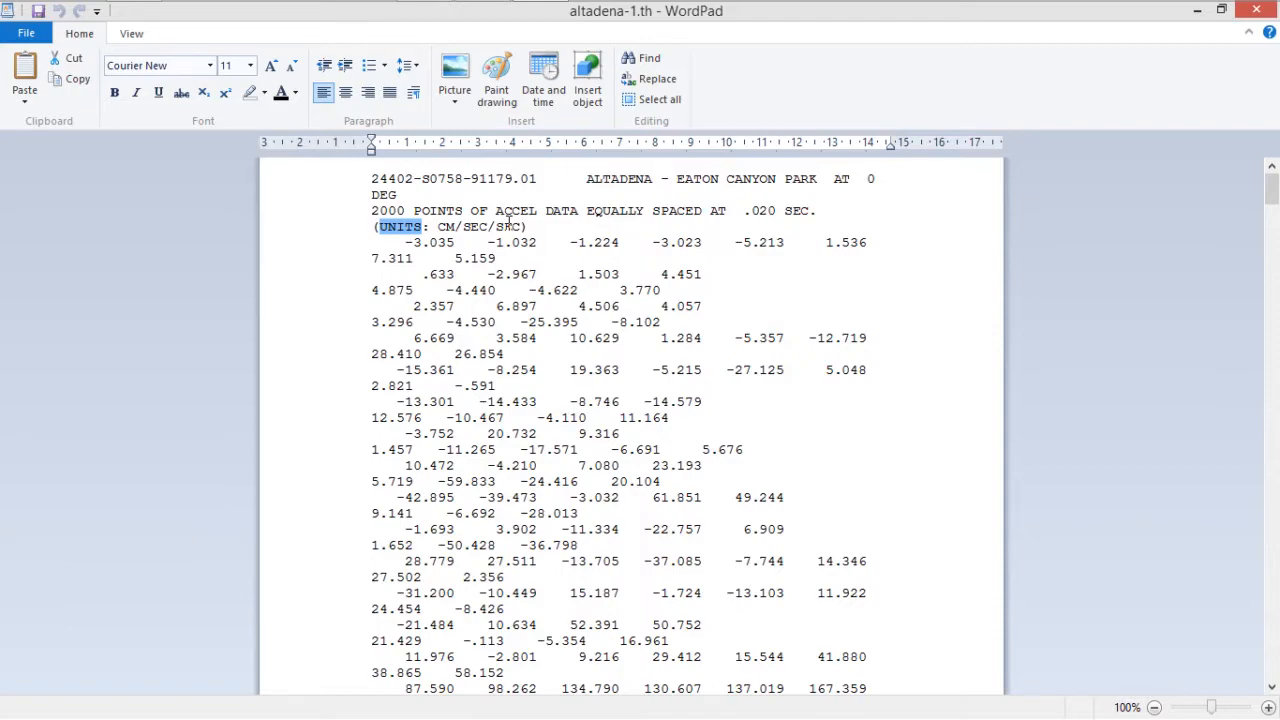
key("alt+Tab")
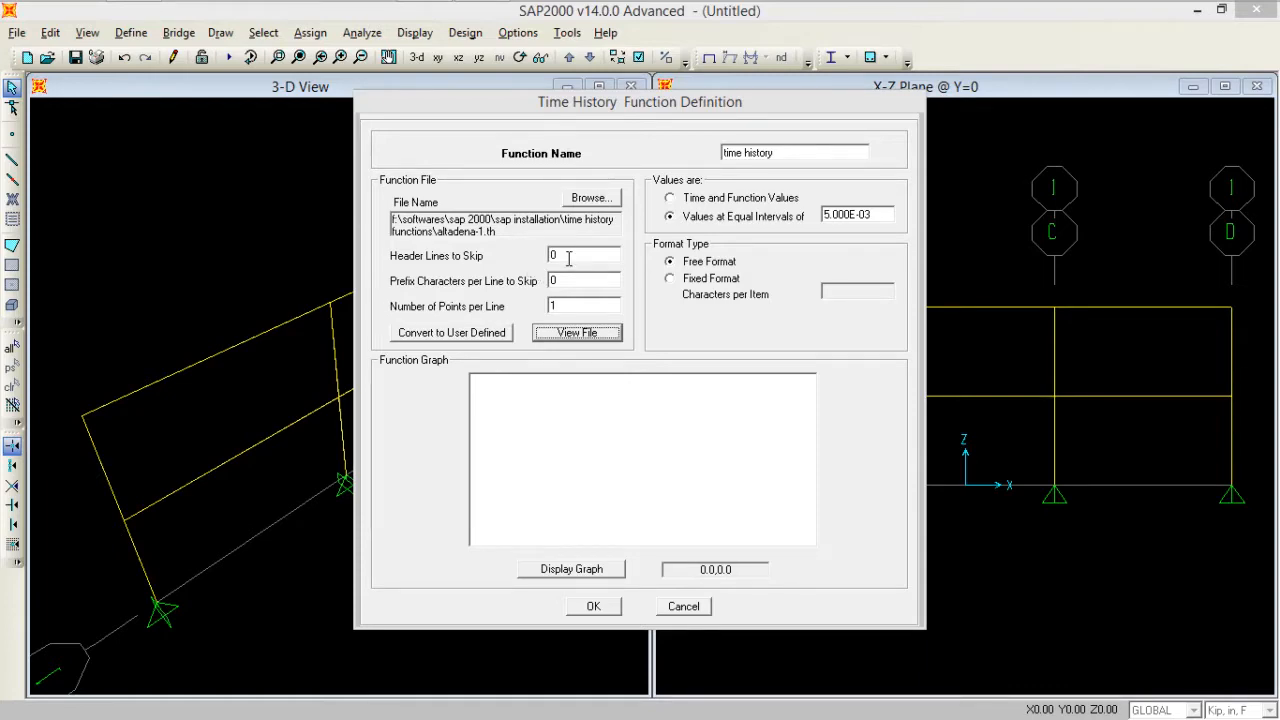
Step: Display the function graph without skipping any header lines
double_click(571, 259)
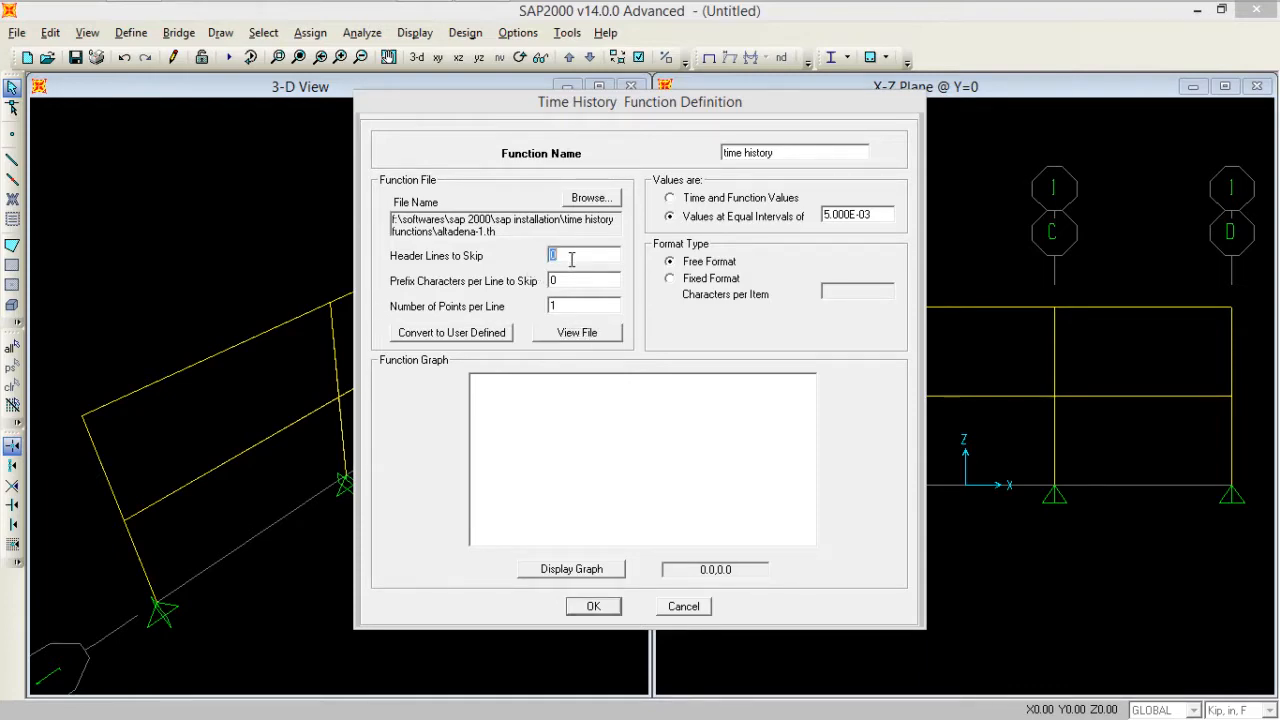
left_click(564, 449)
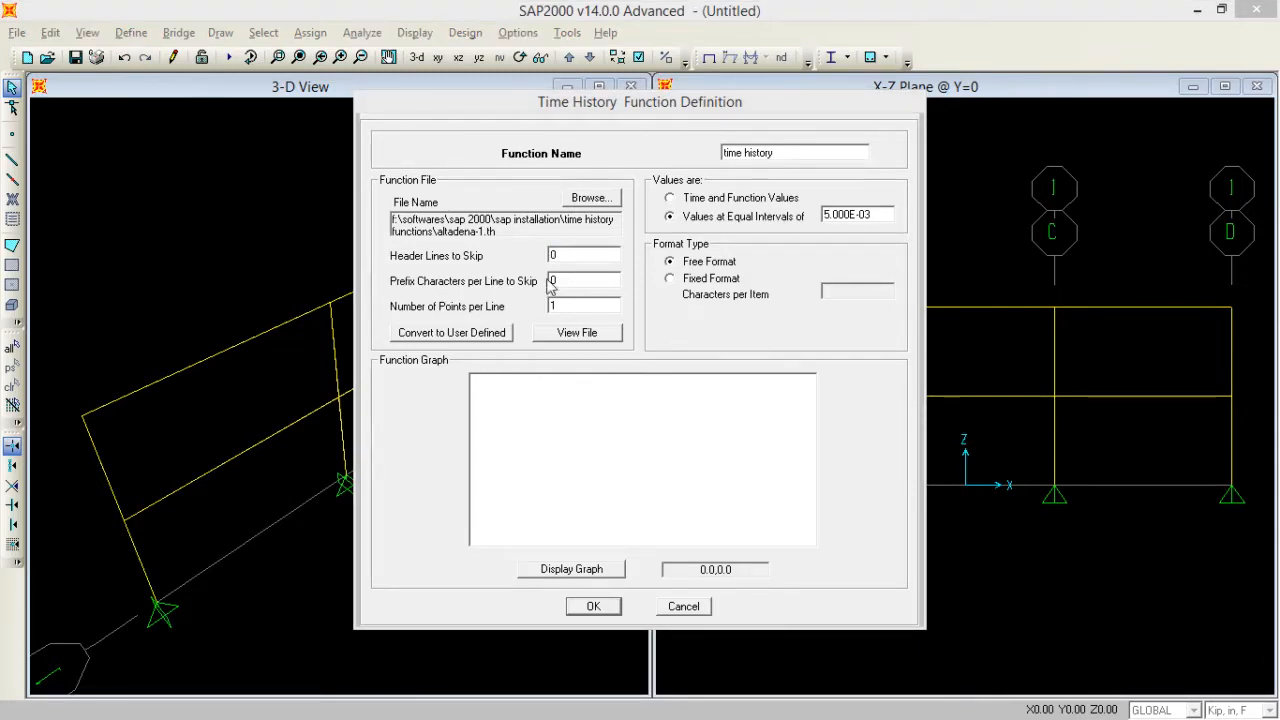
left_click(578, 570)
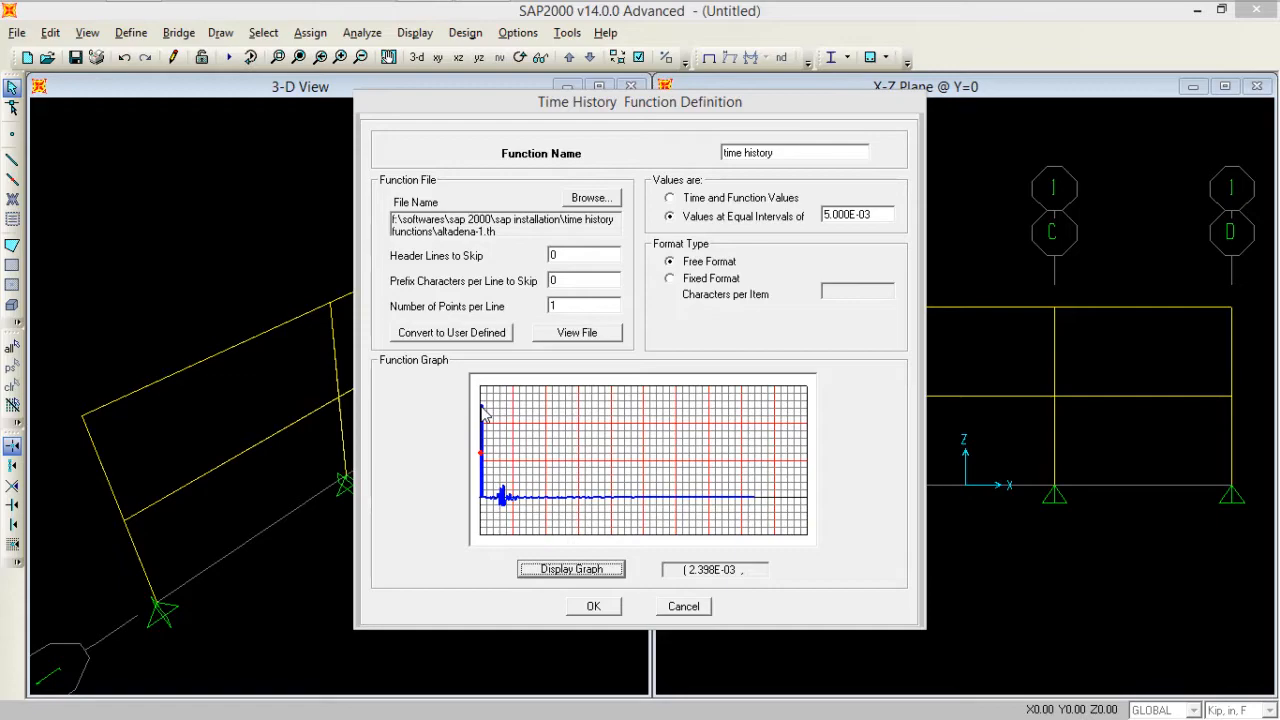
Step: Try skipping 1 header line of the data file and redisplay the function graph
double_click(572, 258)
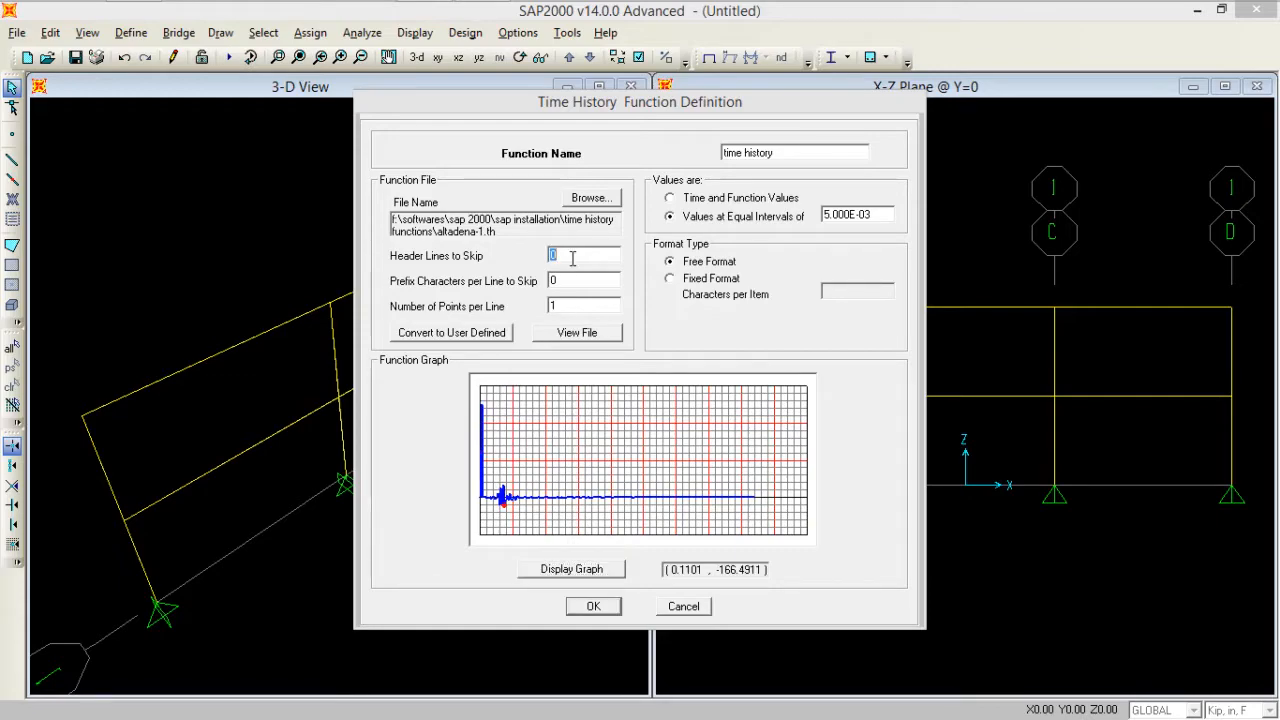
type("1")
double_click(583, 280)
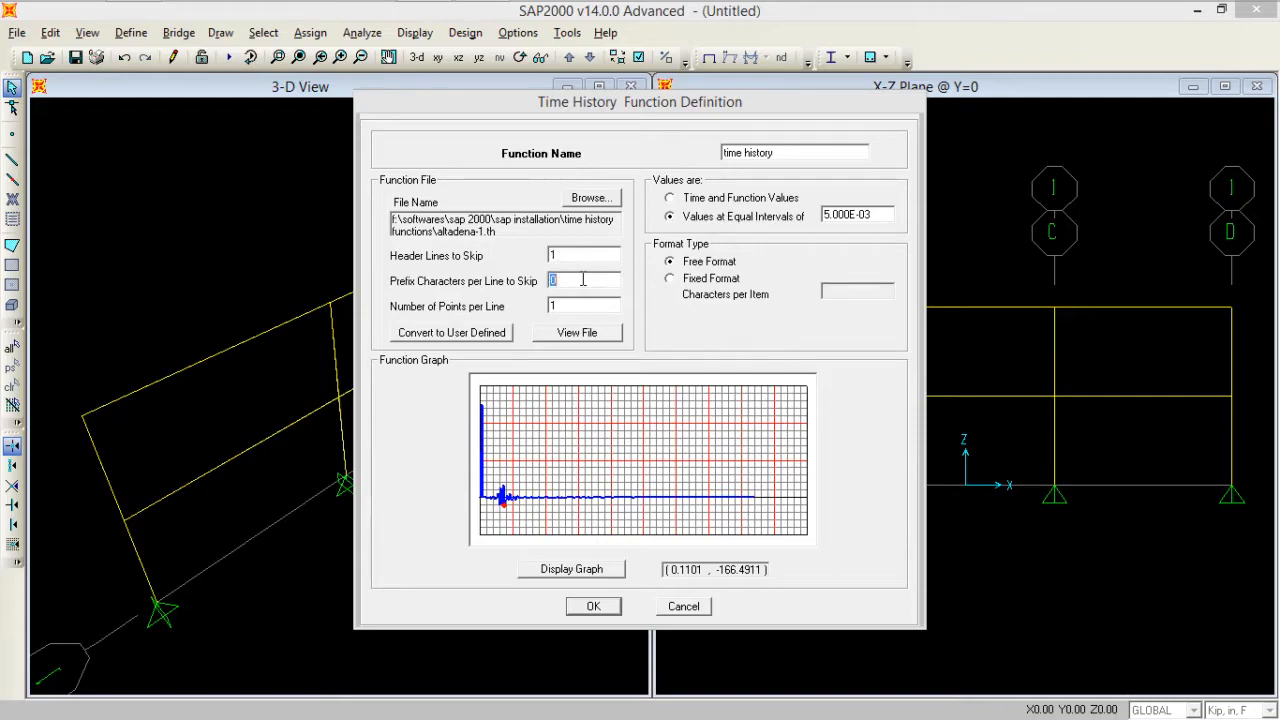
left_click(561, 573)
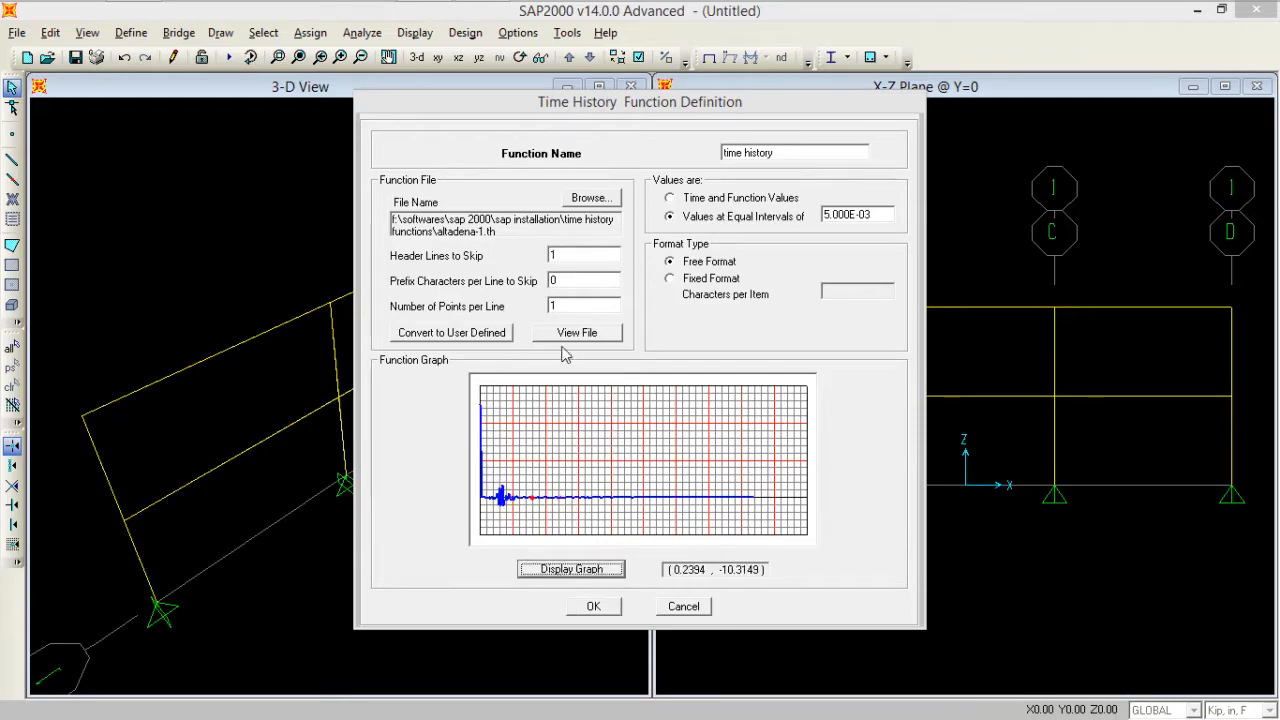
Step: Set the header lines to skip to 2 and redisplay the function graph
double_click(578, 257)
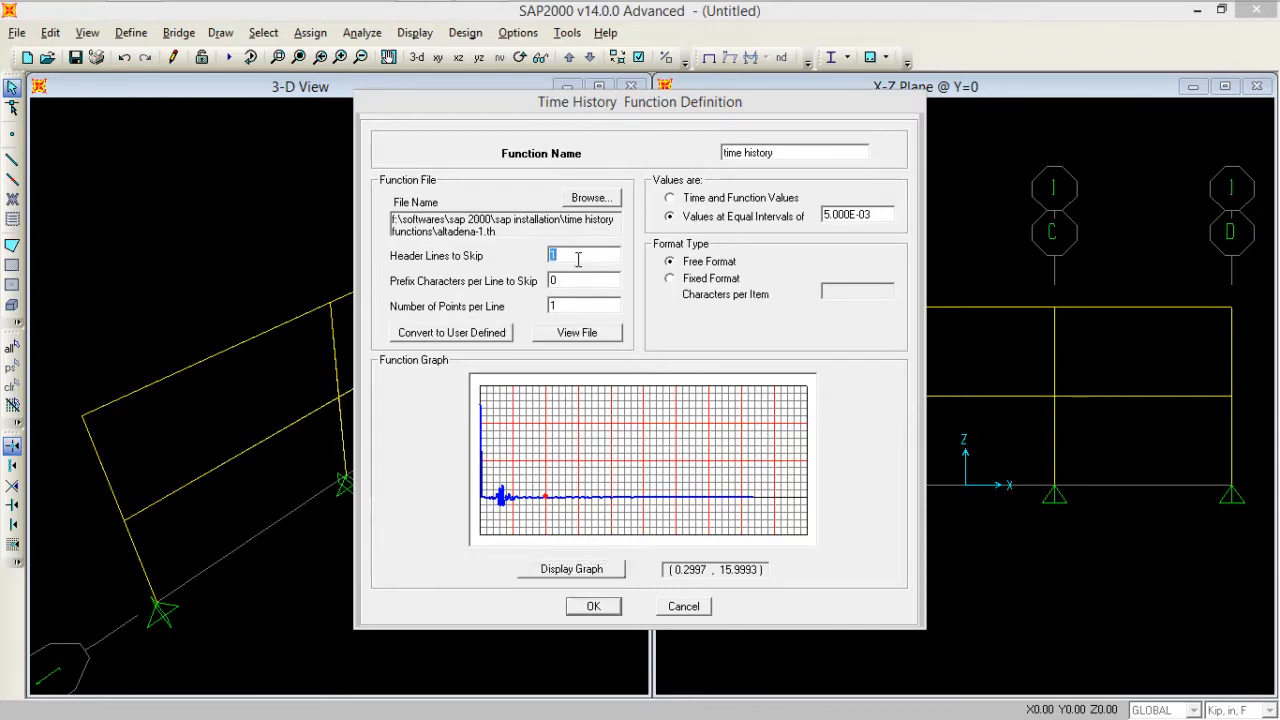
type("2")
left_click(575, 570)
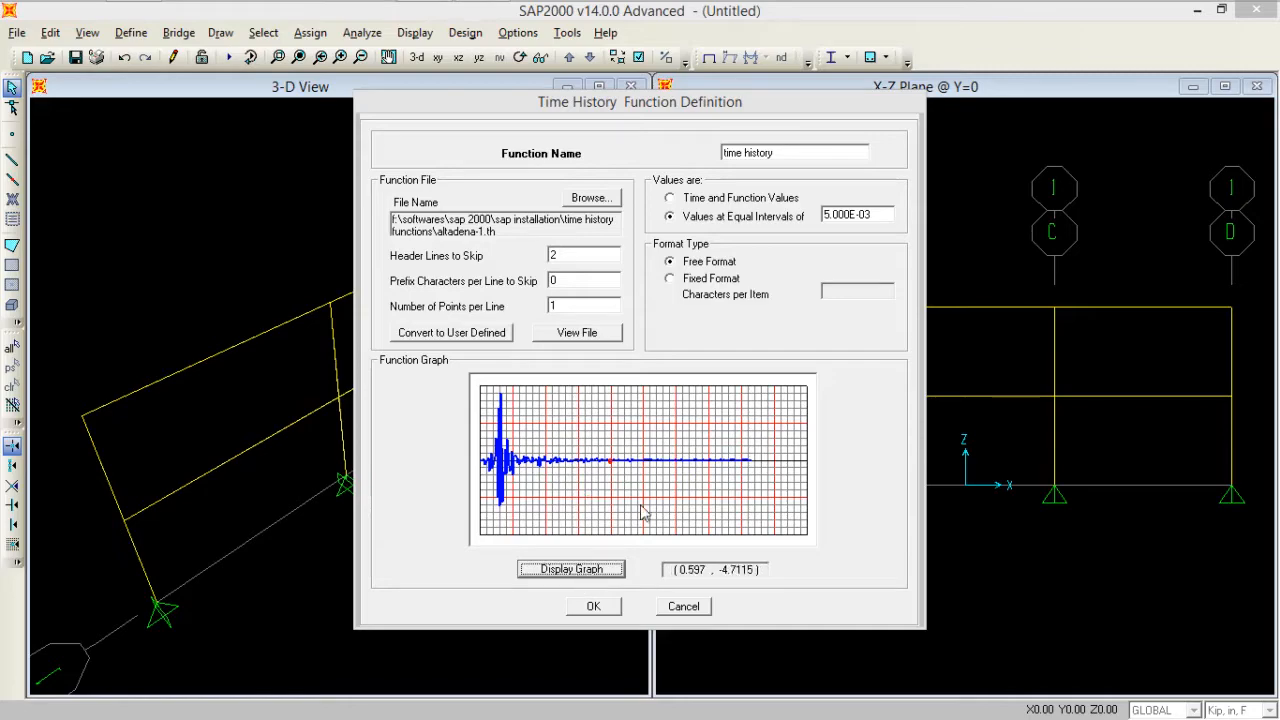
Step: Define the function's values at equal intervals of .02 and save the time history function
left_click(746, 199)
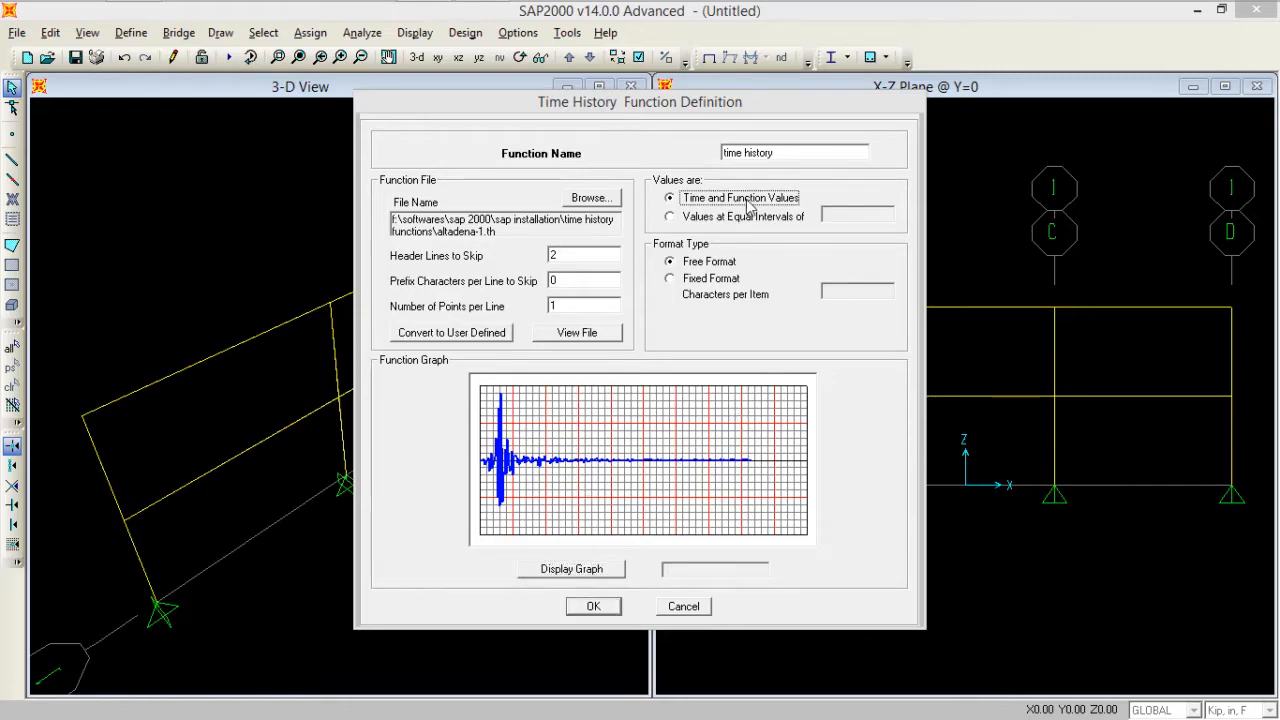
left_click(744, 217)
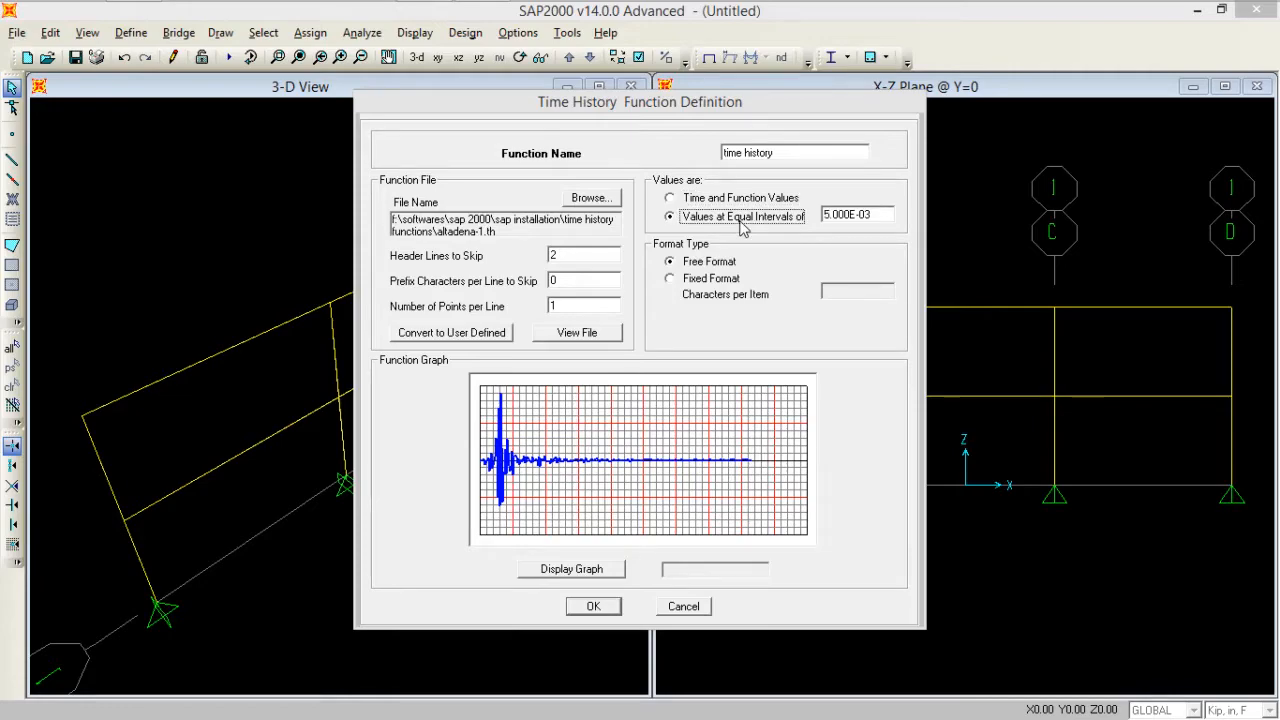
double_click(856, 222)
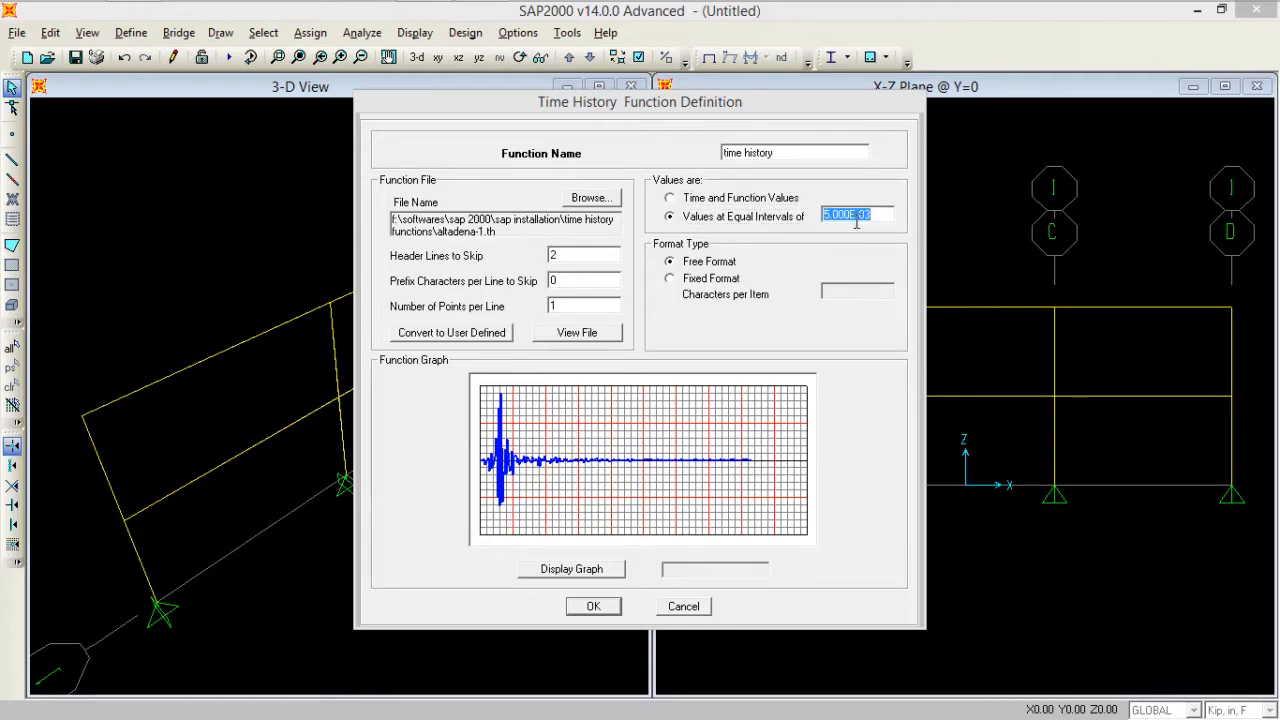
key("BackSpace")
type(".02")
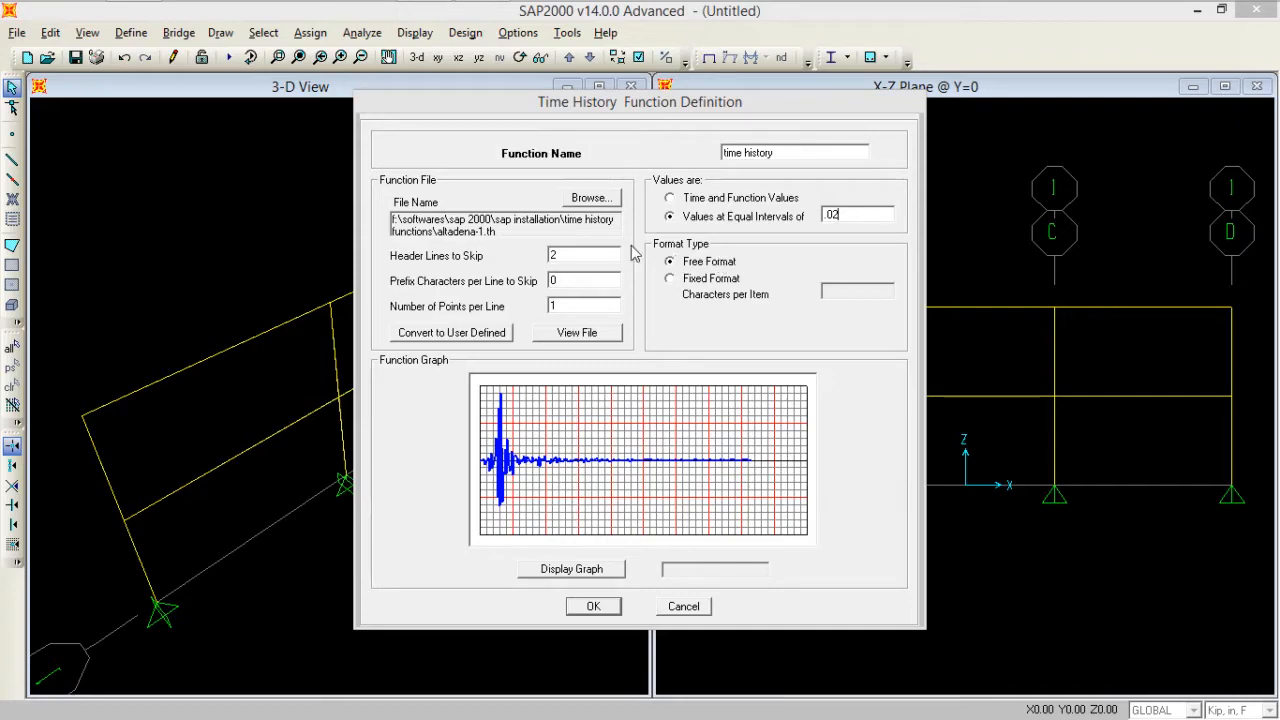
mouse_move(545, 525)
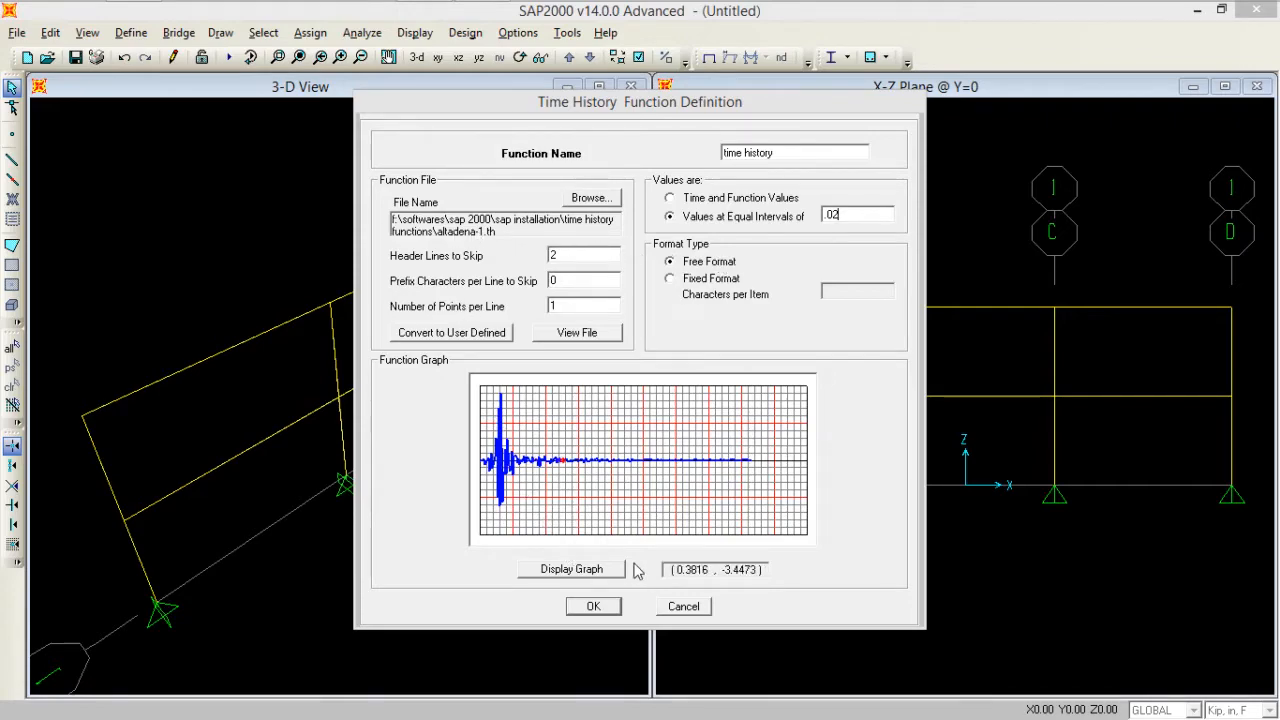
left_click(594, 606)
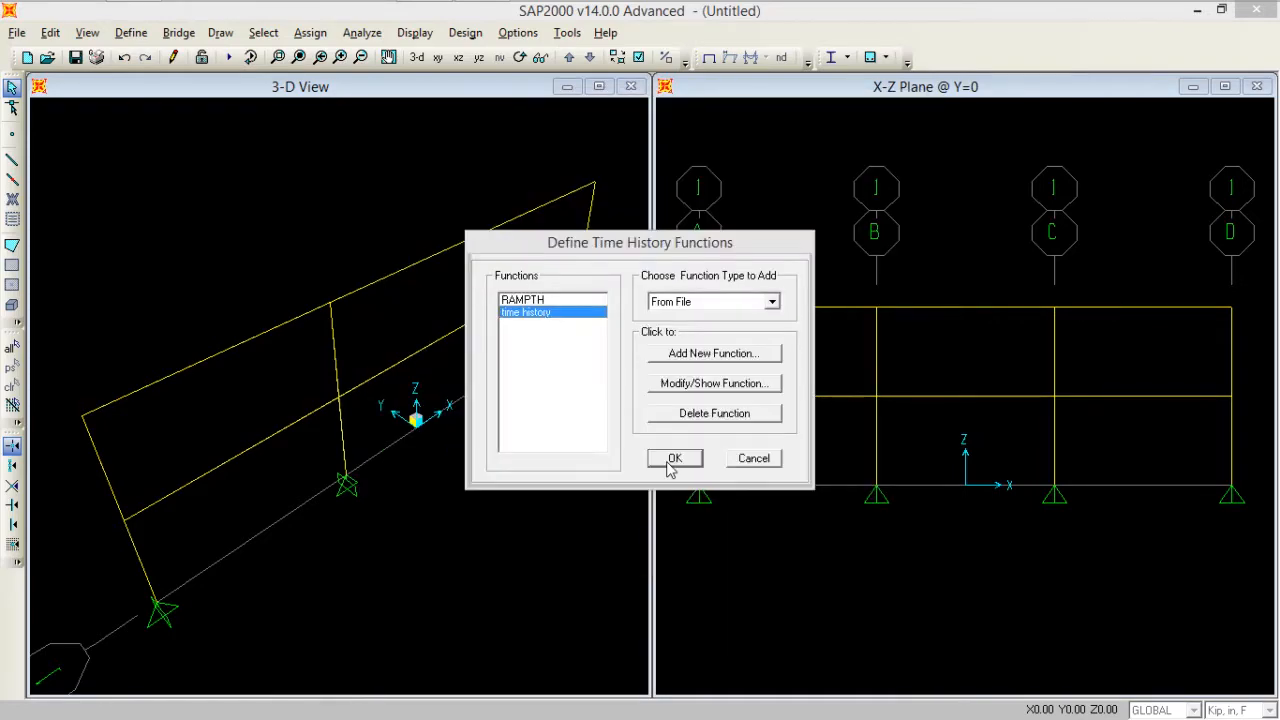
left_click(668, 460)
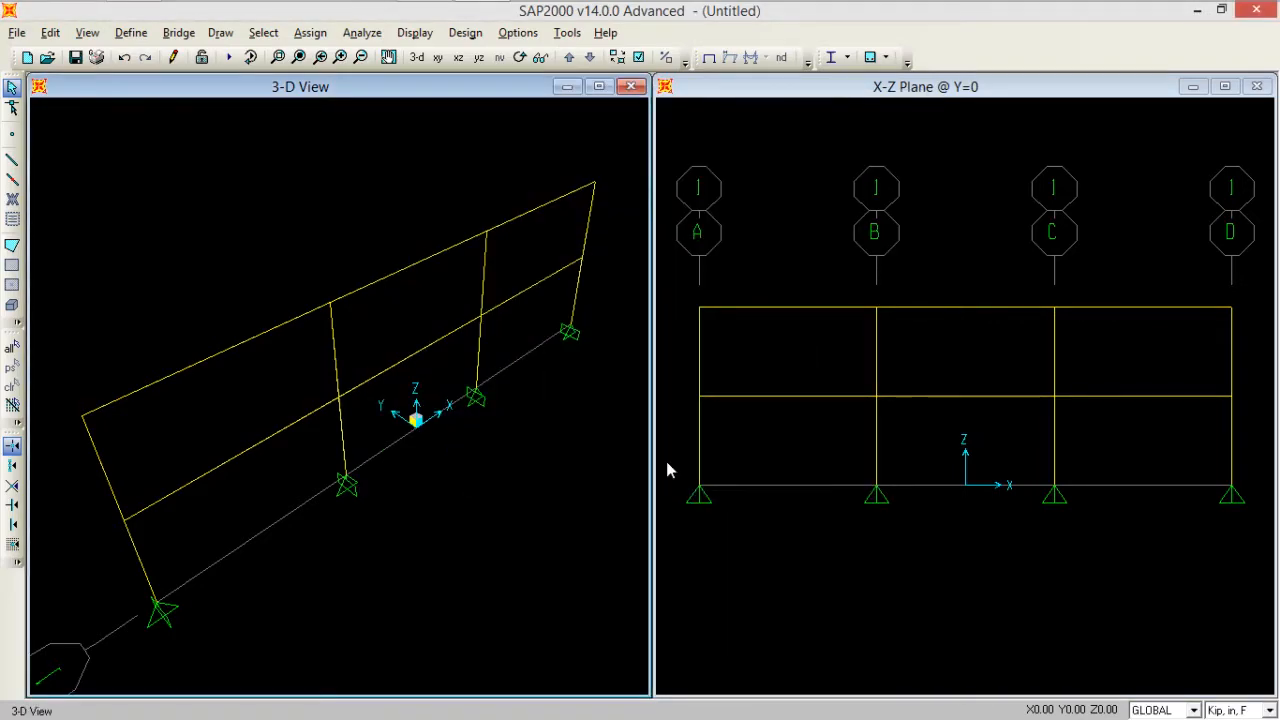
Step: Define the mass source from element and additional masses
left_click(141, 38)
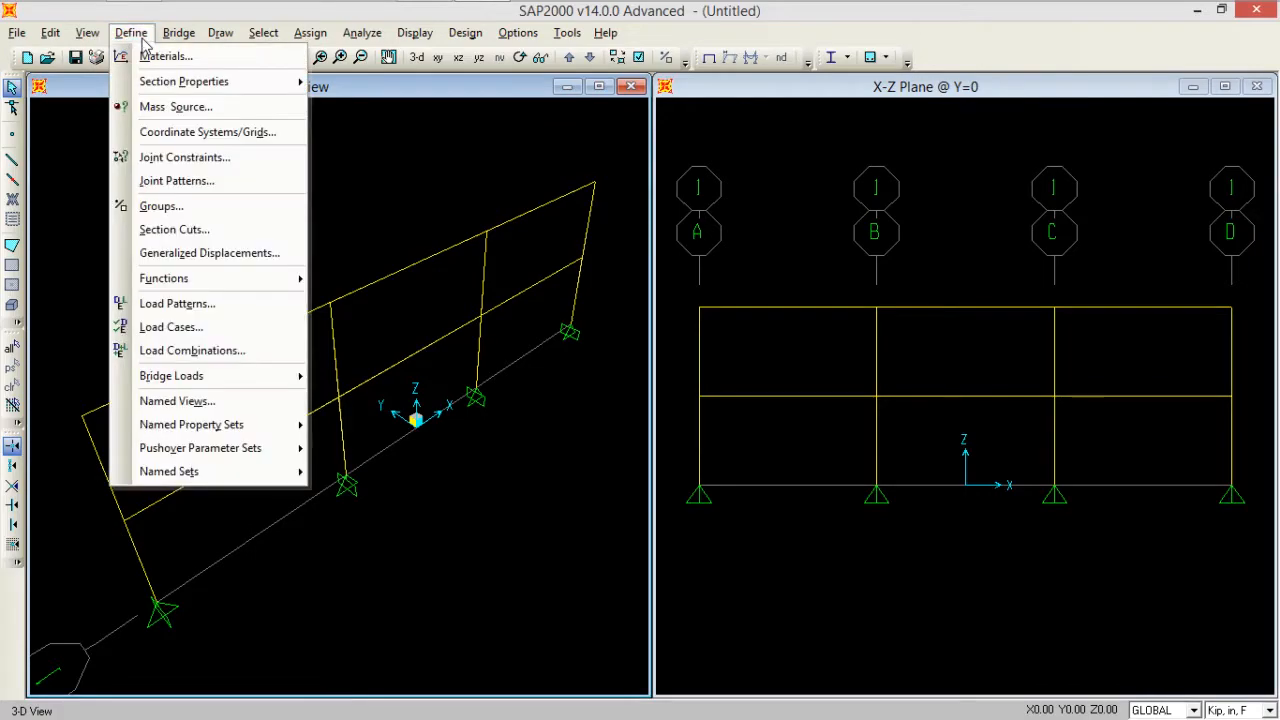
left_click(176, 106)
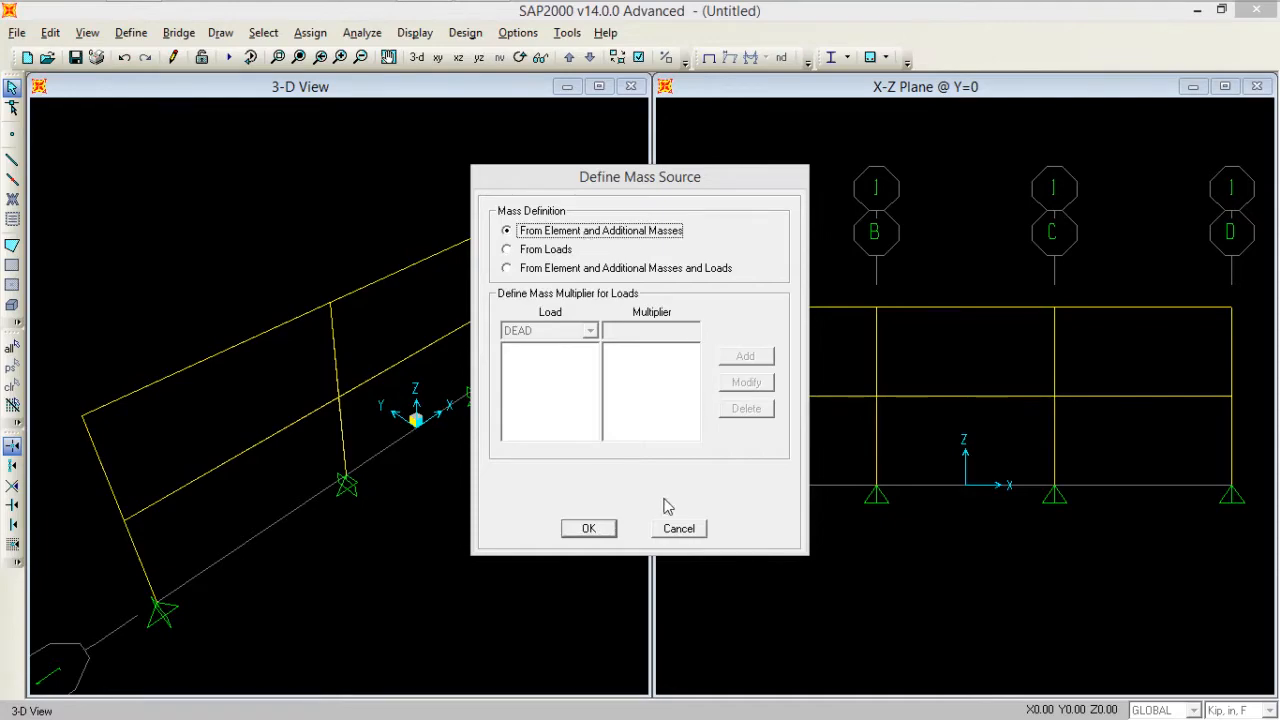
left_click(598, 530)
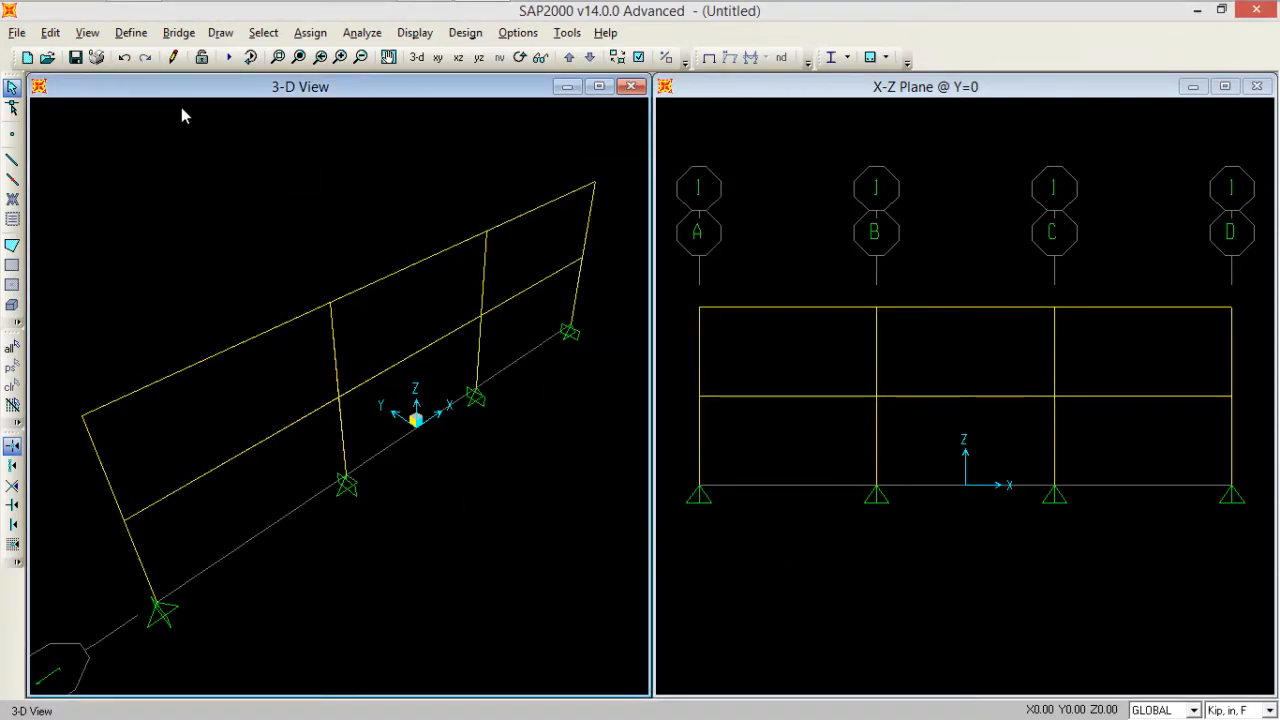
Step: Set the maximum number of modes of the MODAL load case to 2
left_click(133, 33)
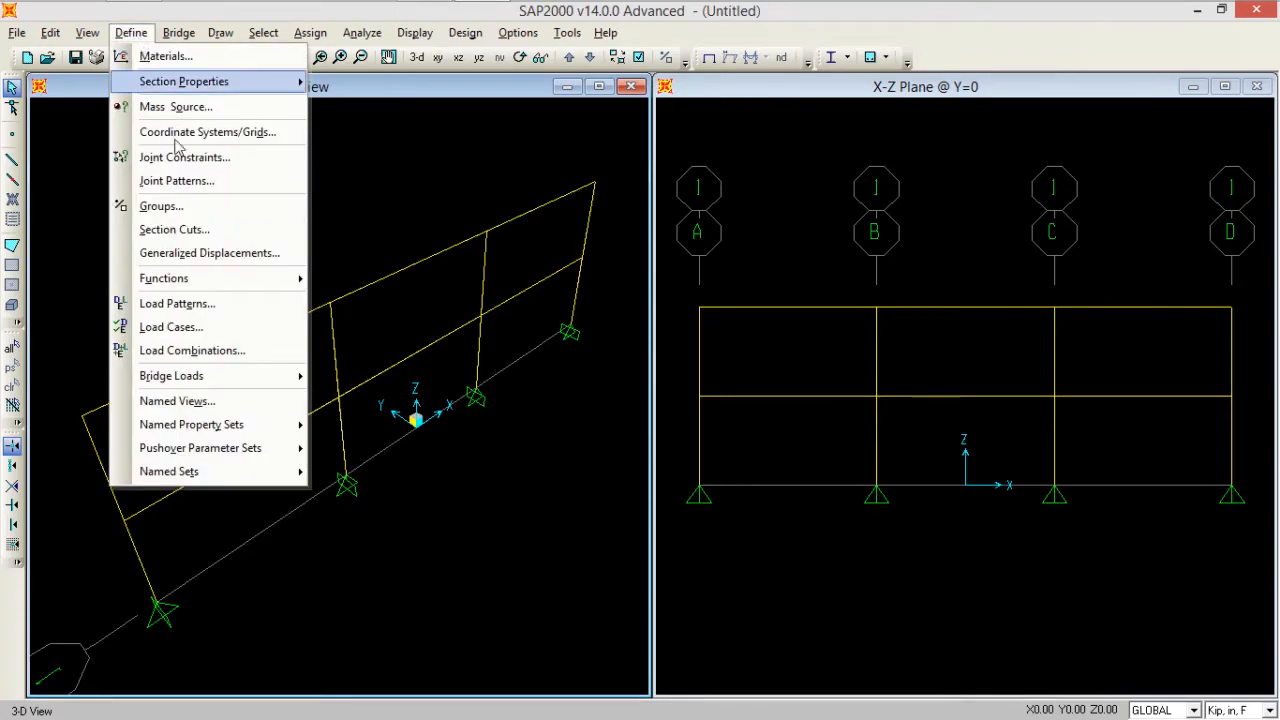
left_click(224, 327)
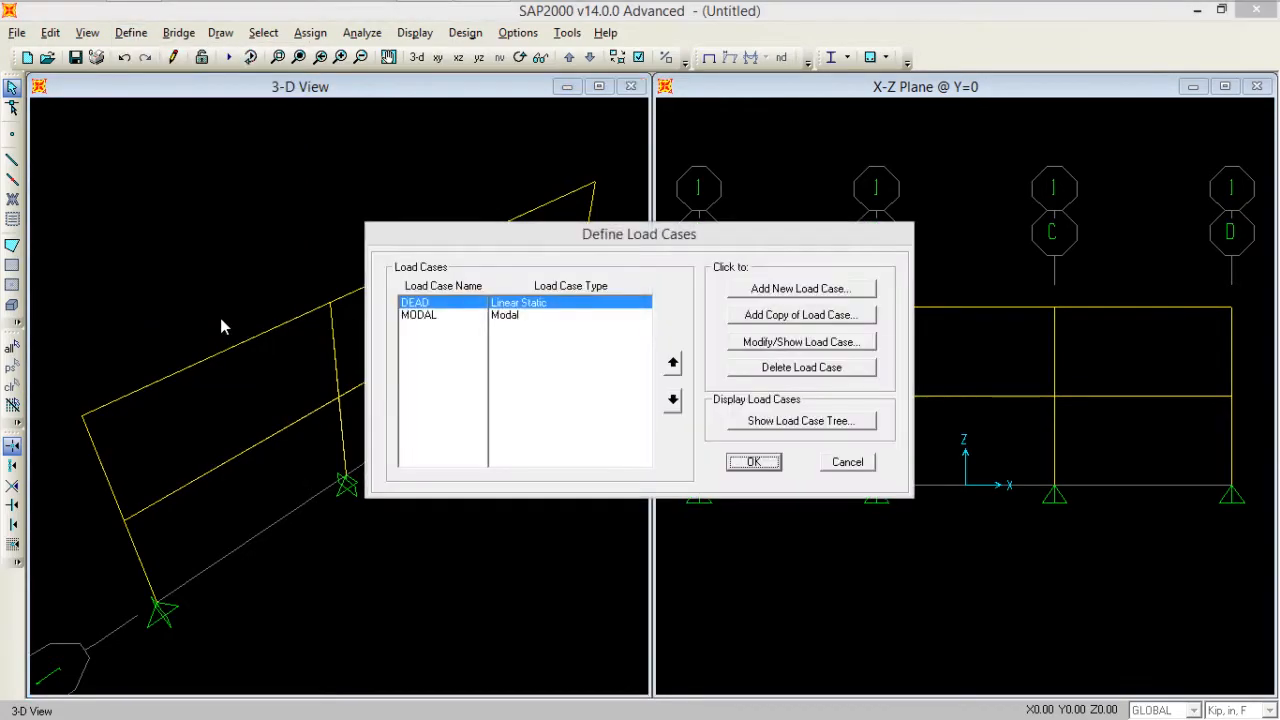
left_click(460, 317)
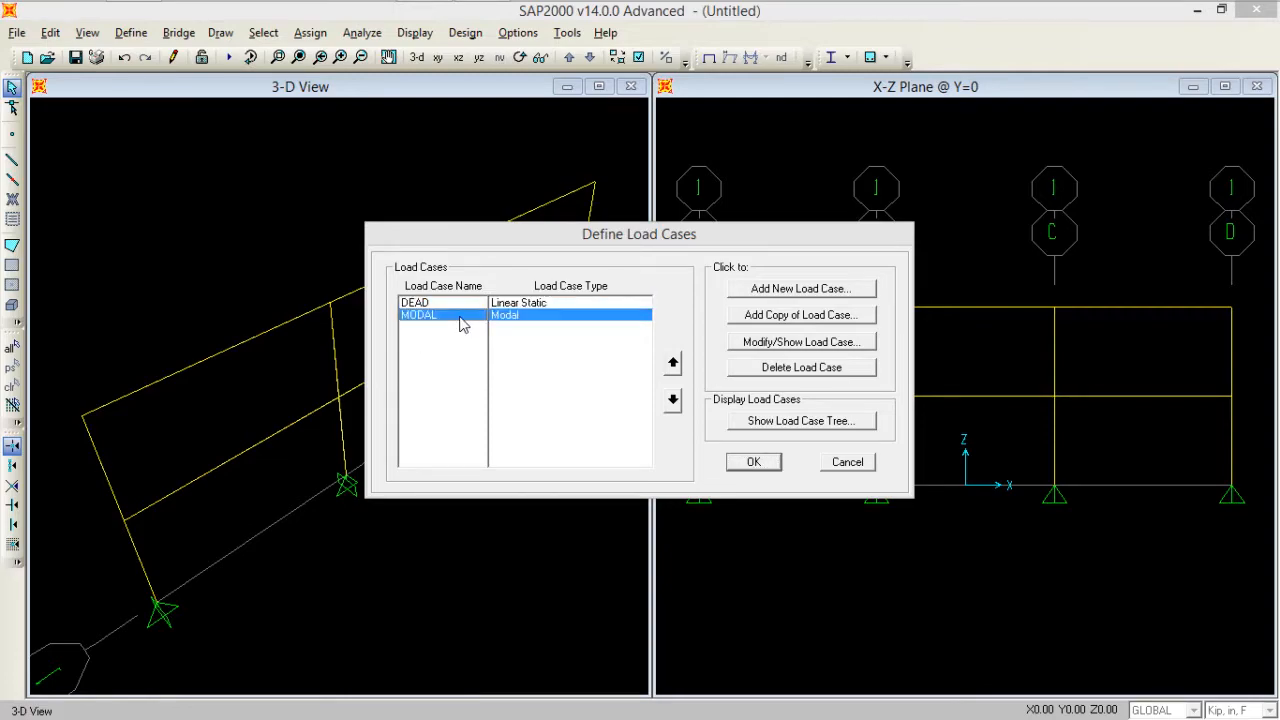
left_click(813, 346)
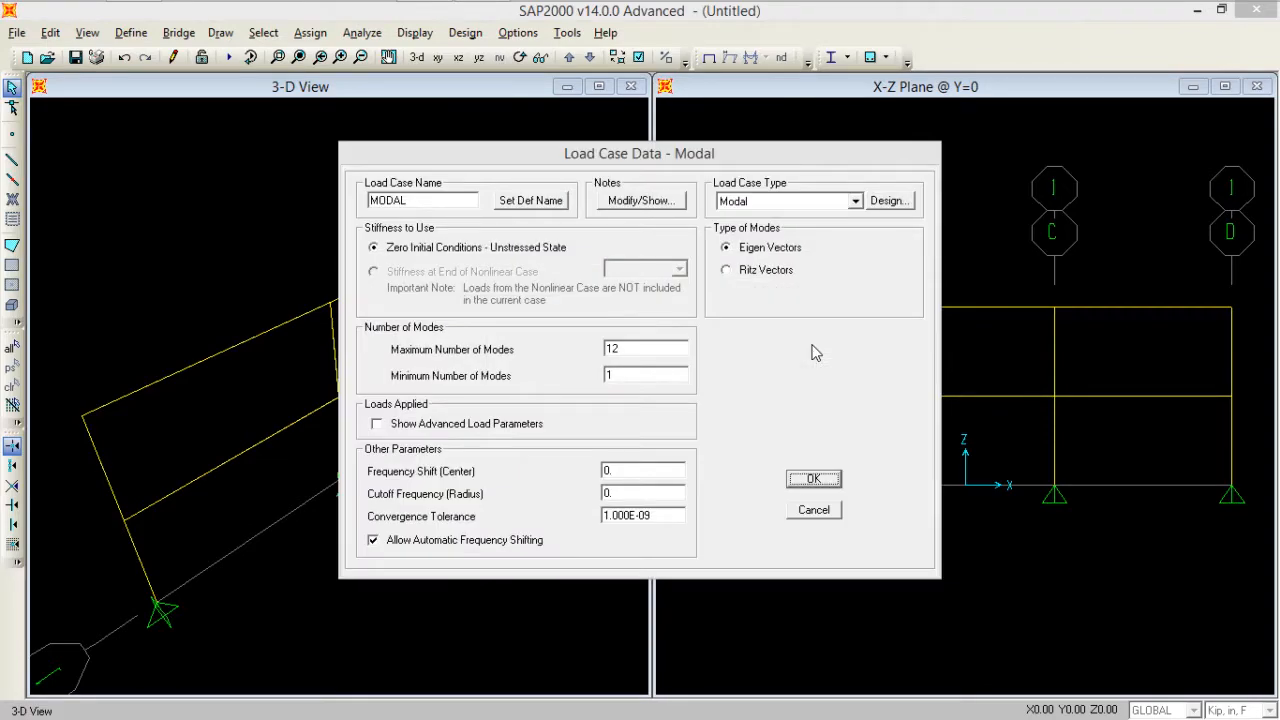
double_click(628, 346)
type("2")
left_click(813, 479)
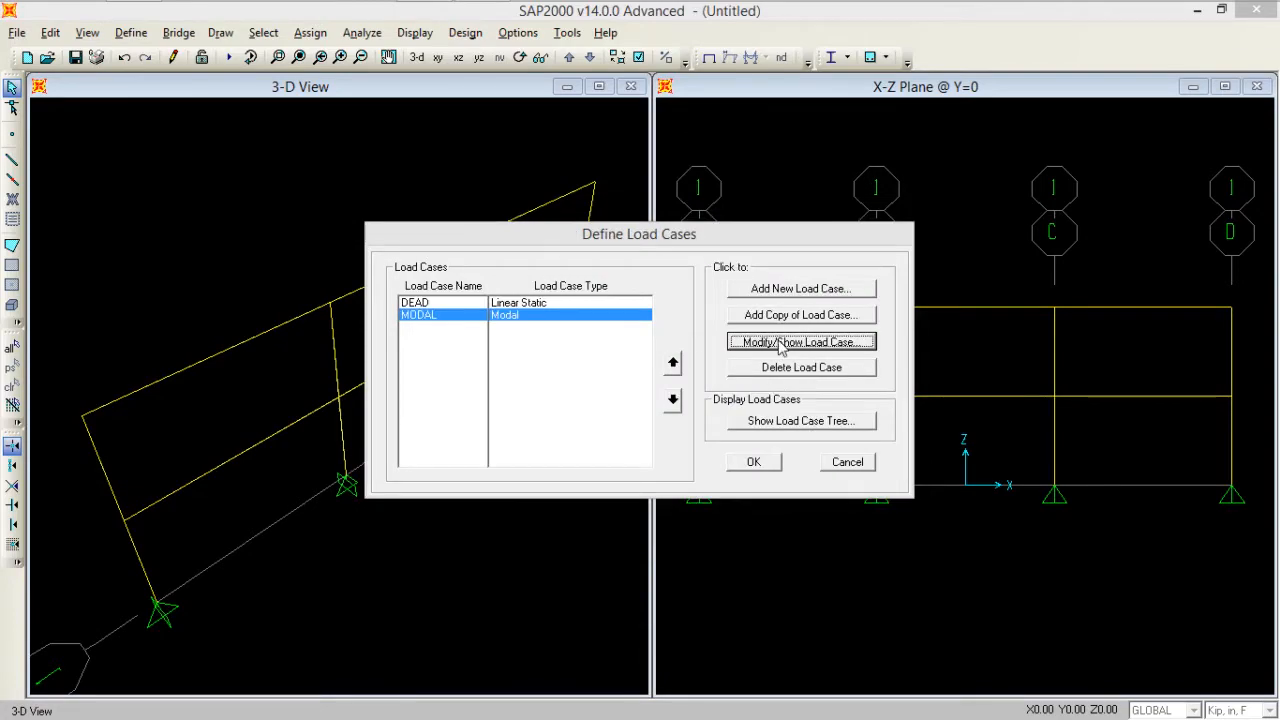
Step: Add a load case of type Time History named "Time history", using the modes from the MODAL case
left_click(814, 291)
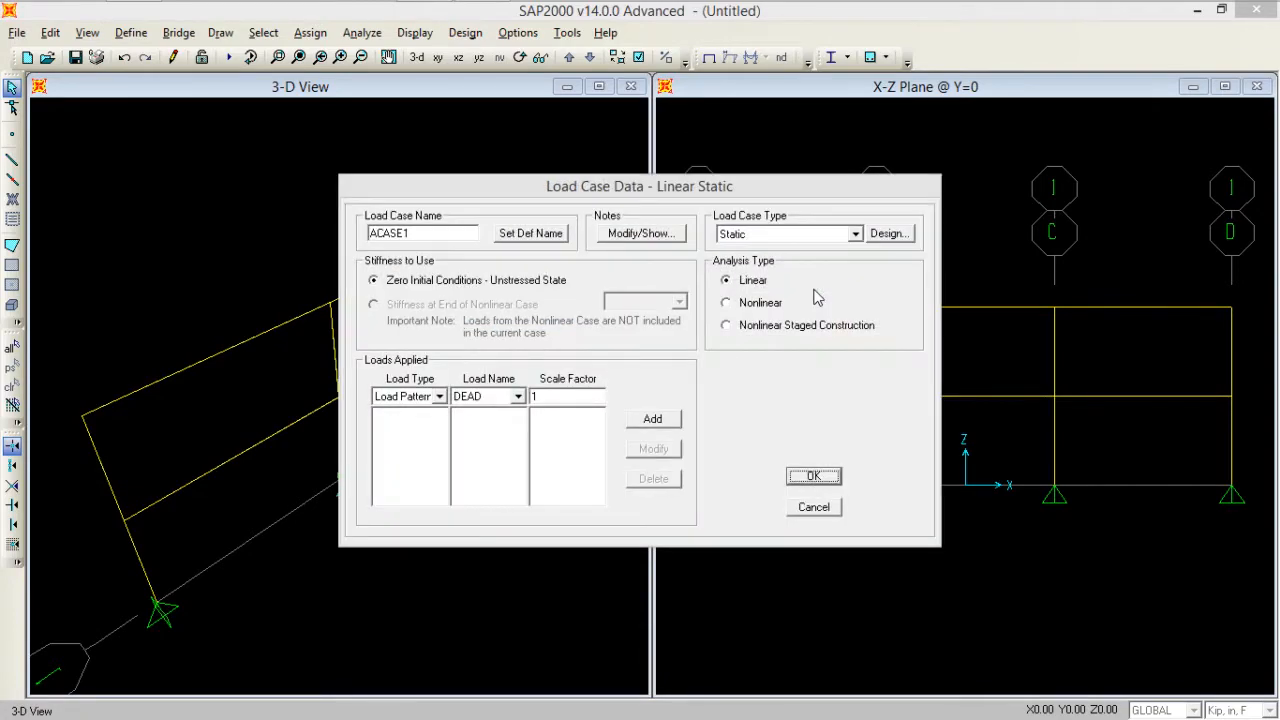
left_click(855, 234)
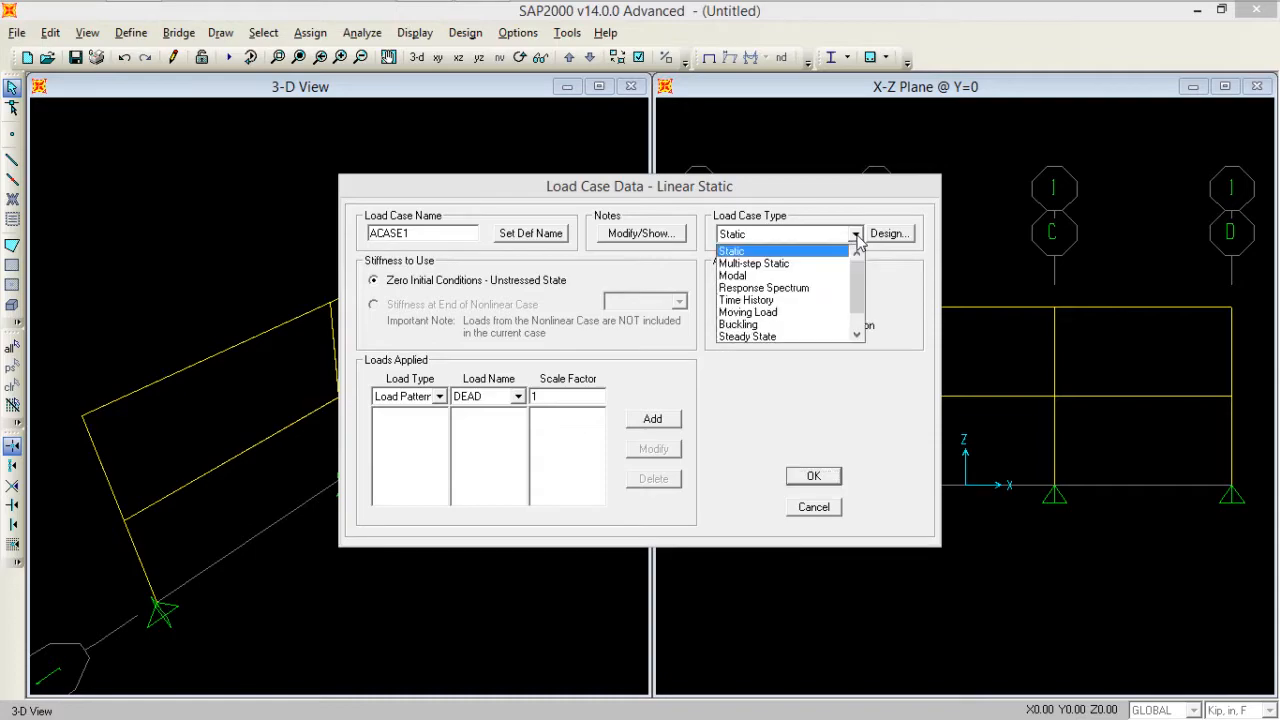
left_click(778, 298)
double_click(424, 237)
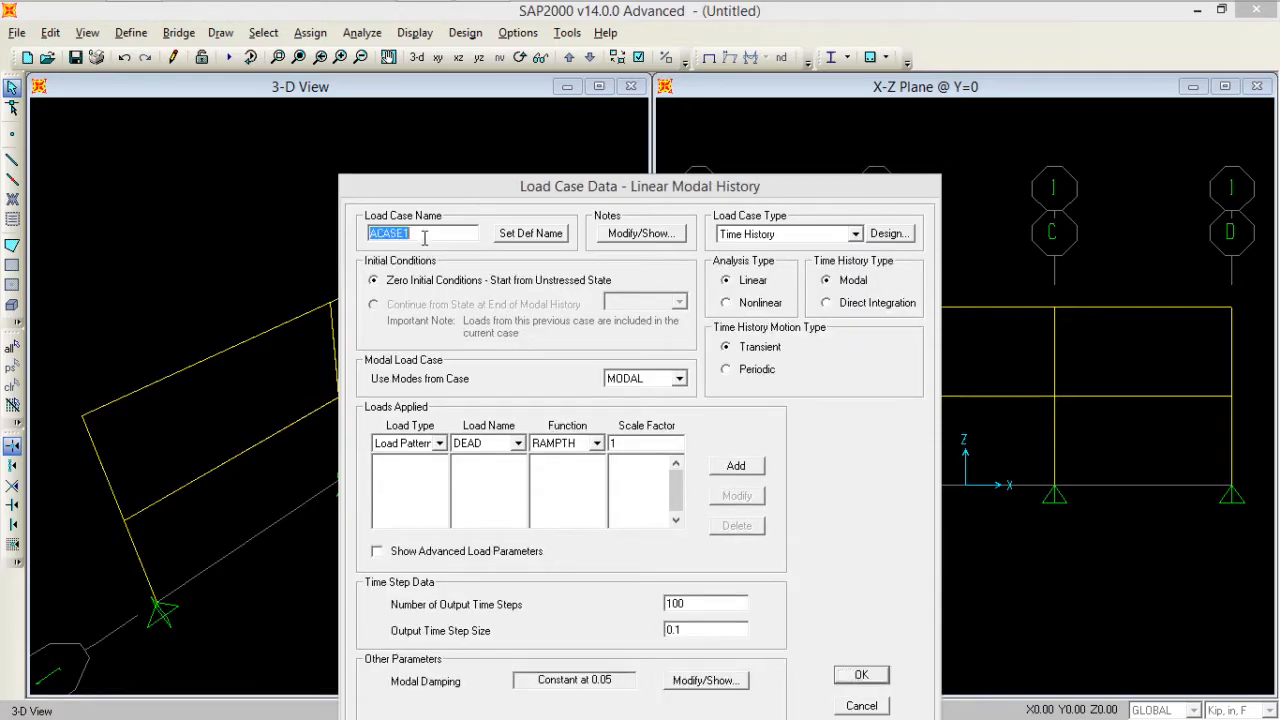
type("Time history")
left_click(688, 385)
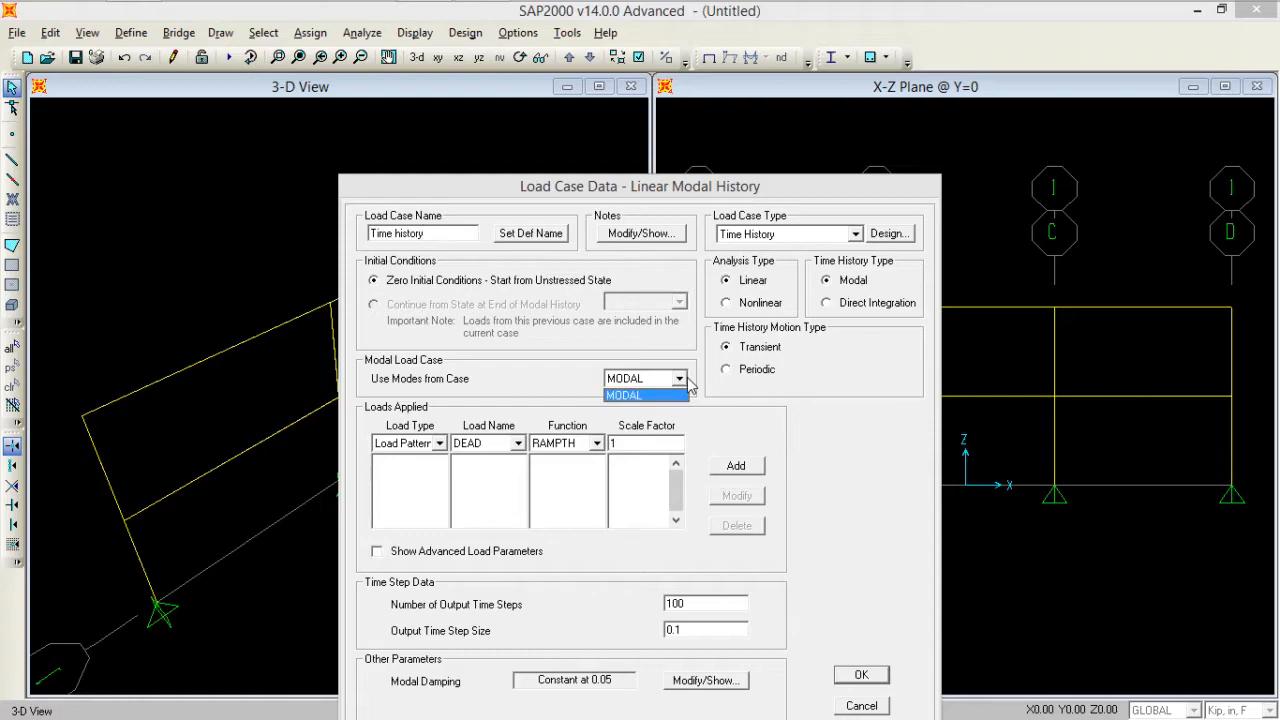
left_click(688, 385)
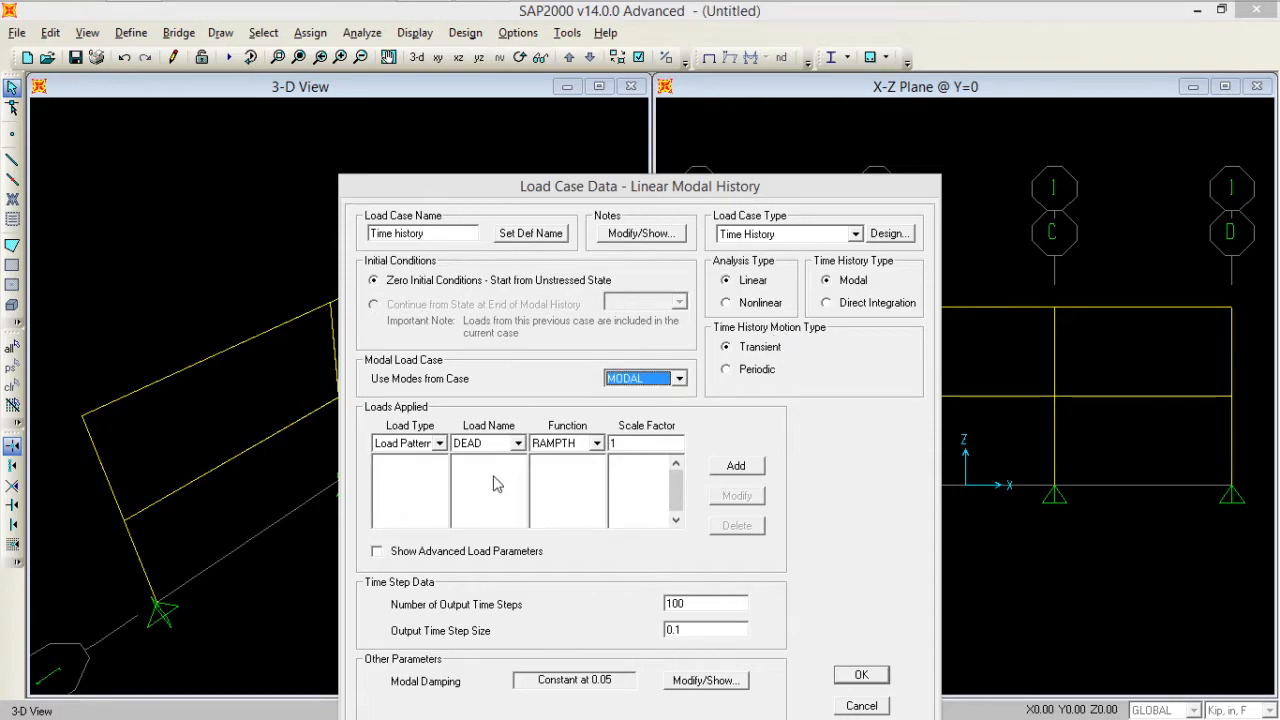
Step: Apply an Accel load in U1 with the "time history" function and a scale factor of 2.54
left_click(441, 448)
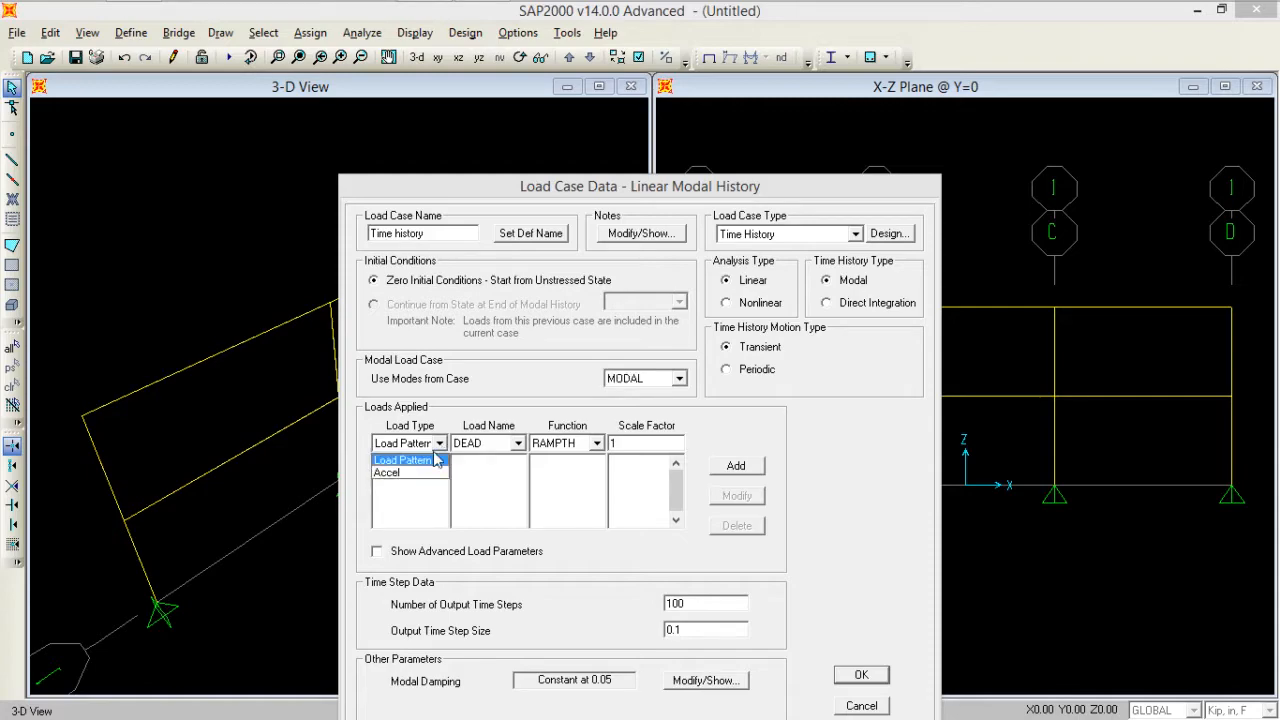
left_click(418, 473)
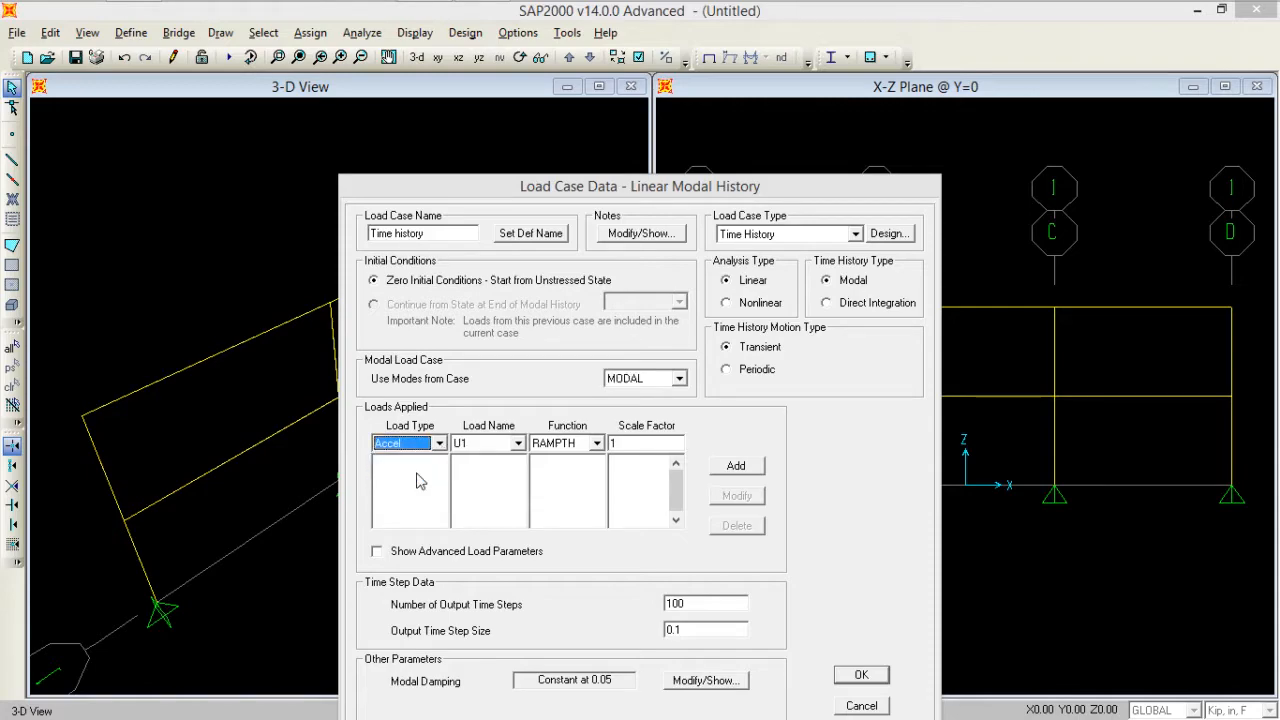
left_click(596, 444)
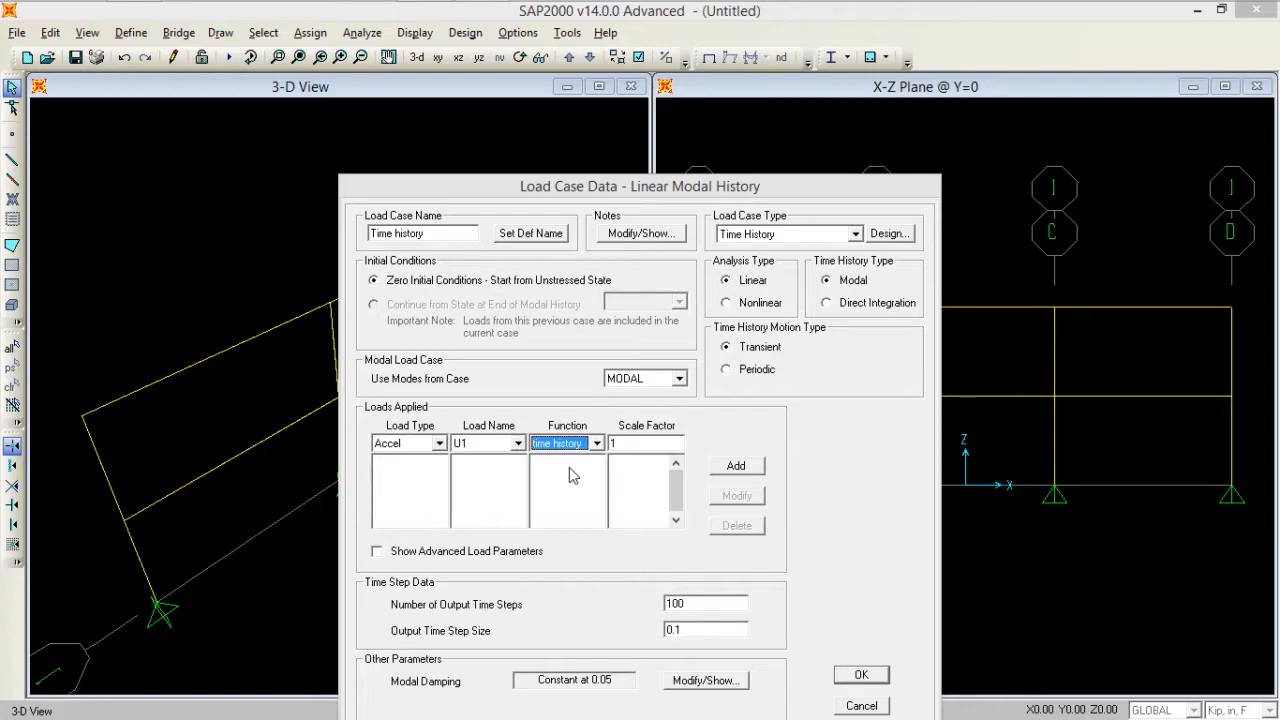
left_click(636, 442)
type("2.54")
left_click(741, 470)
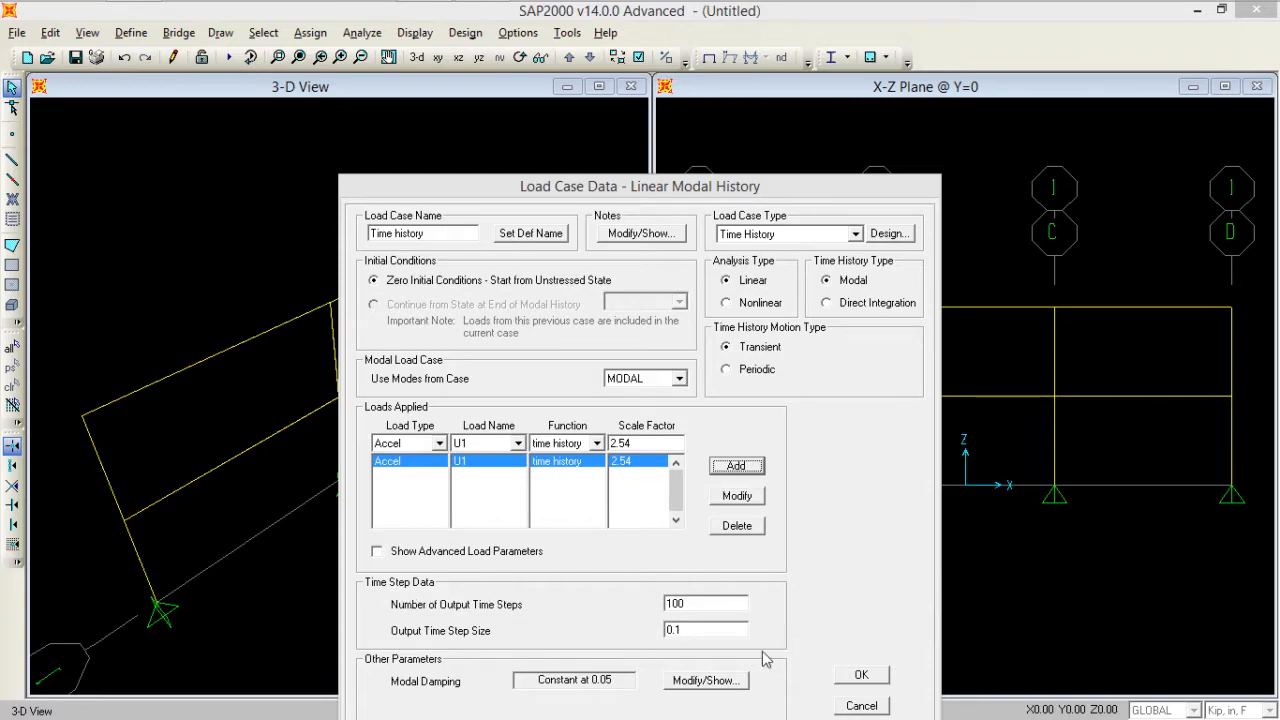
Step: Set the output time step size to .02 and the number of output time steps to 2000/.02
left_click_drag(575, 187, 557, 42)
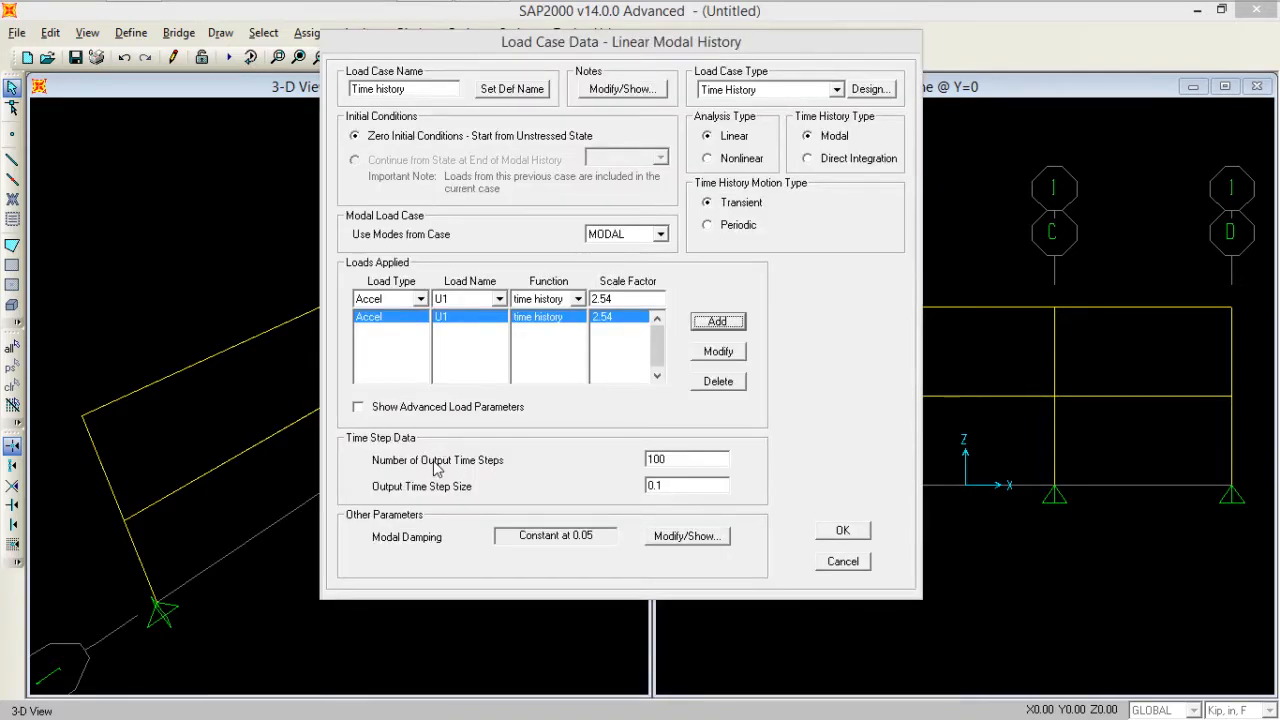
double_click(680, 488)
type(".02")
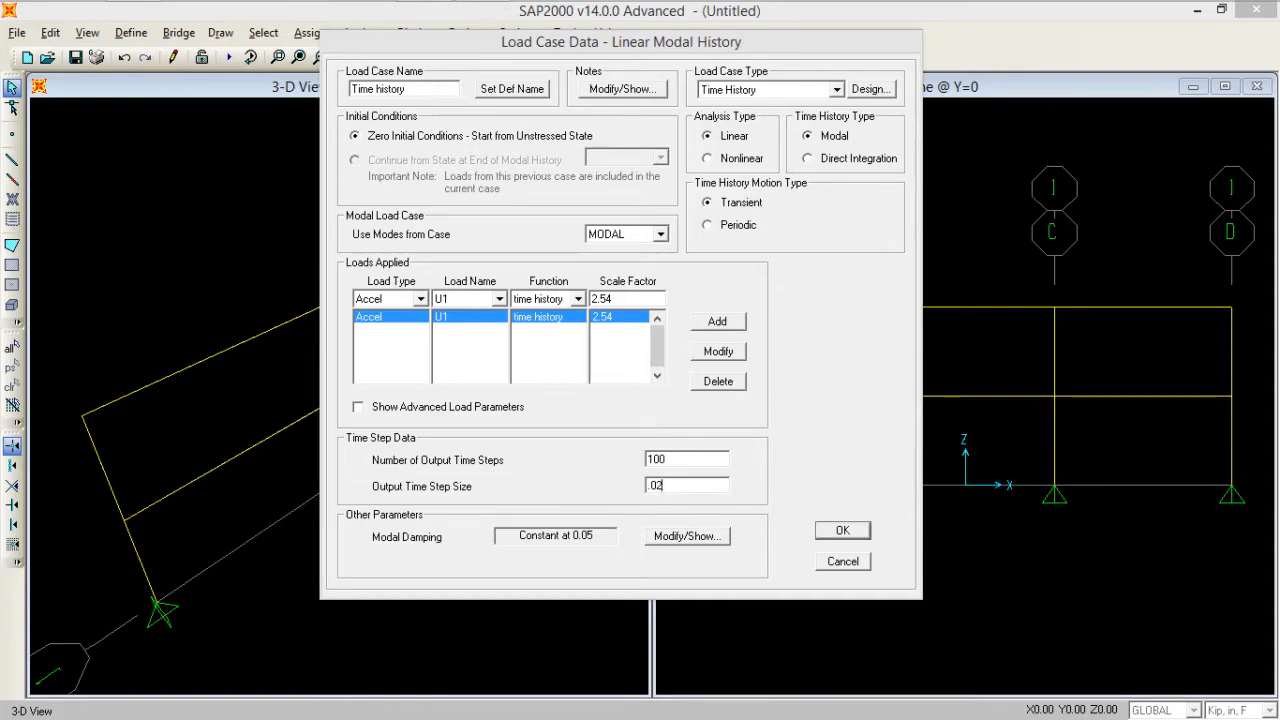
double_click(669, 456)
type("2000/")
type(".0")
type("2")
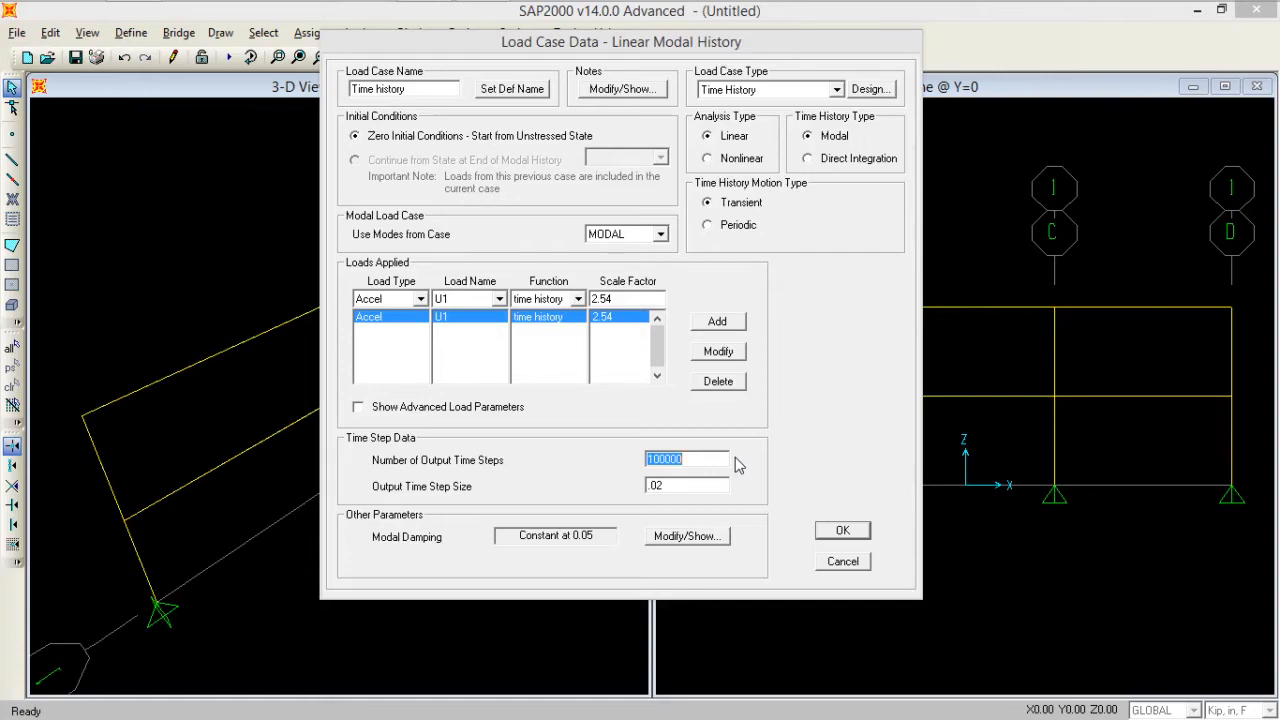
Step: Accept constant modal damping of 0.05 for all modes and save the time history load case
left_click(671, 538)
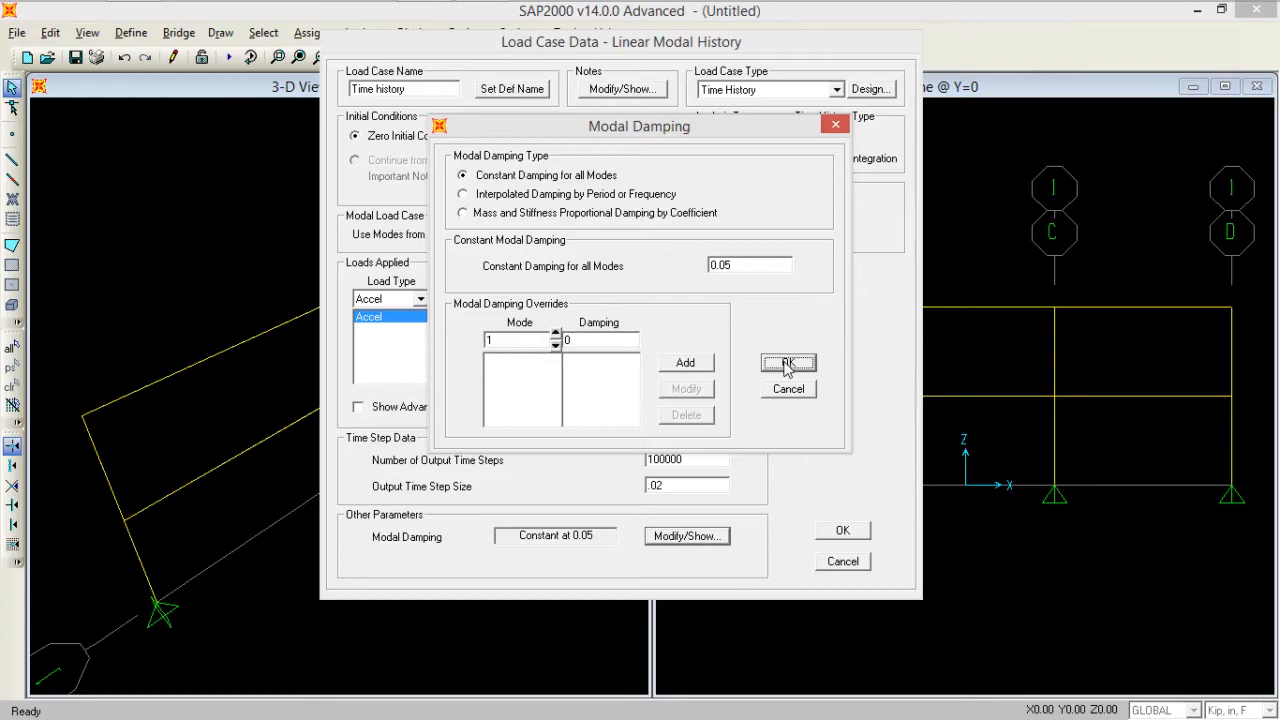
left_click(785, 362)
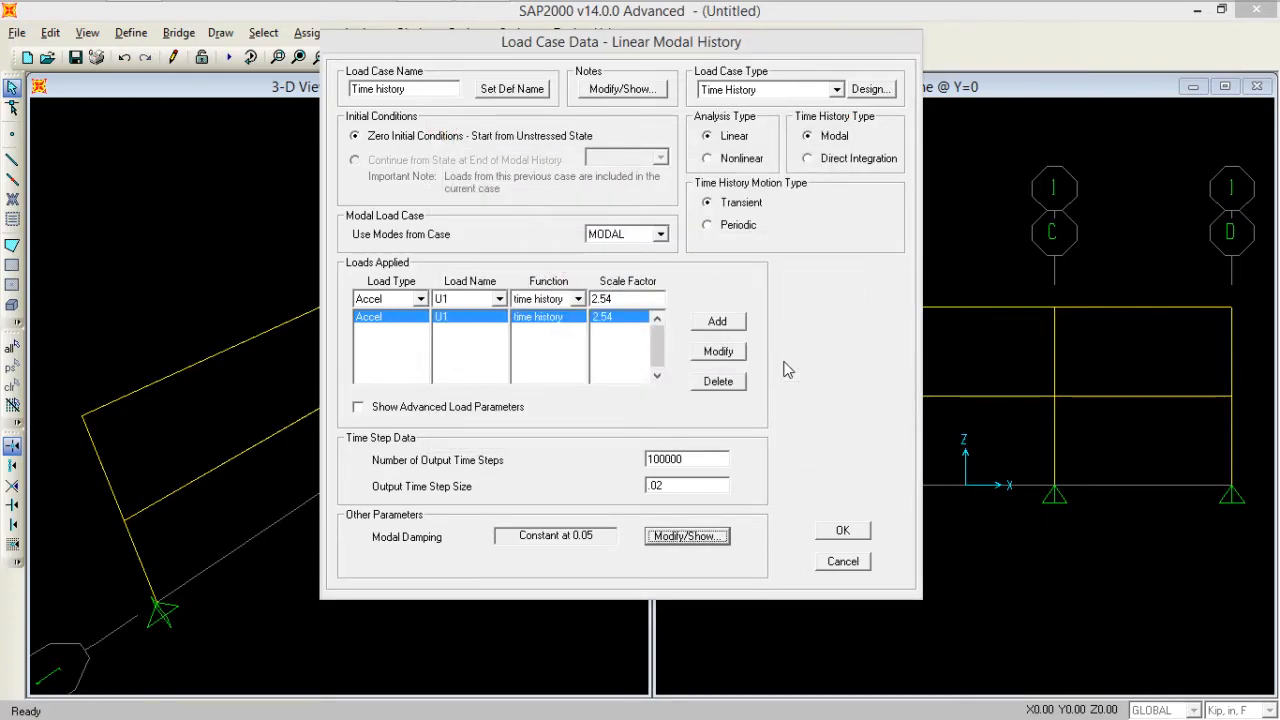
left_click(850, 528)
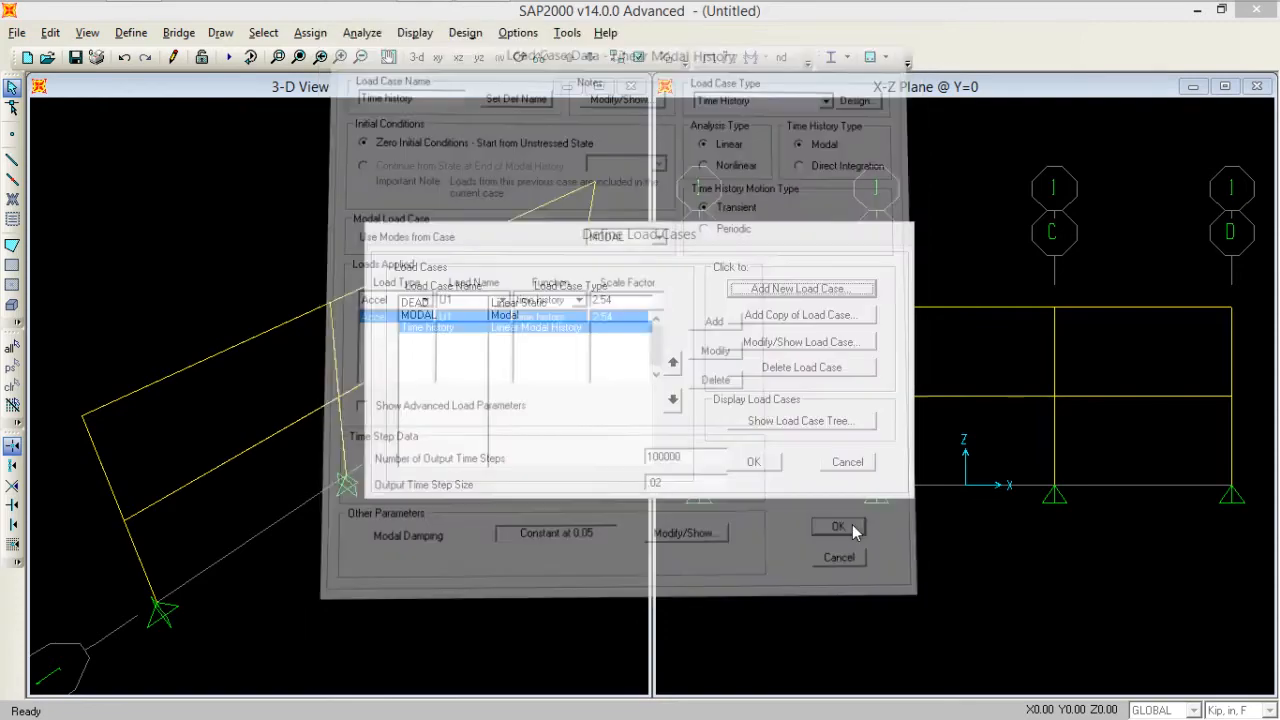
left_click(762, 464)
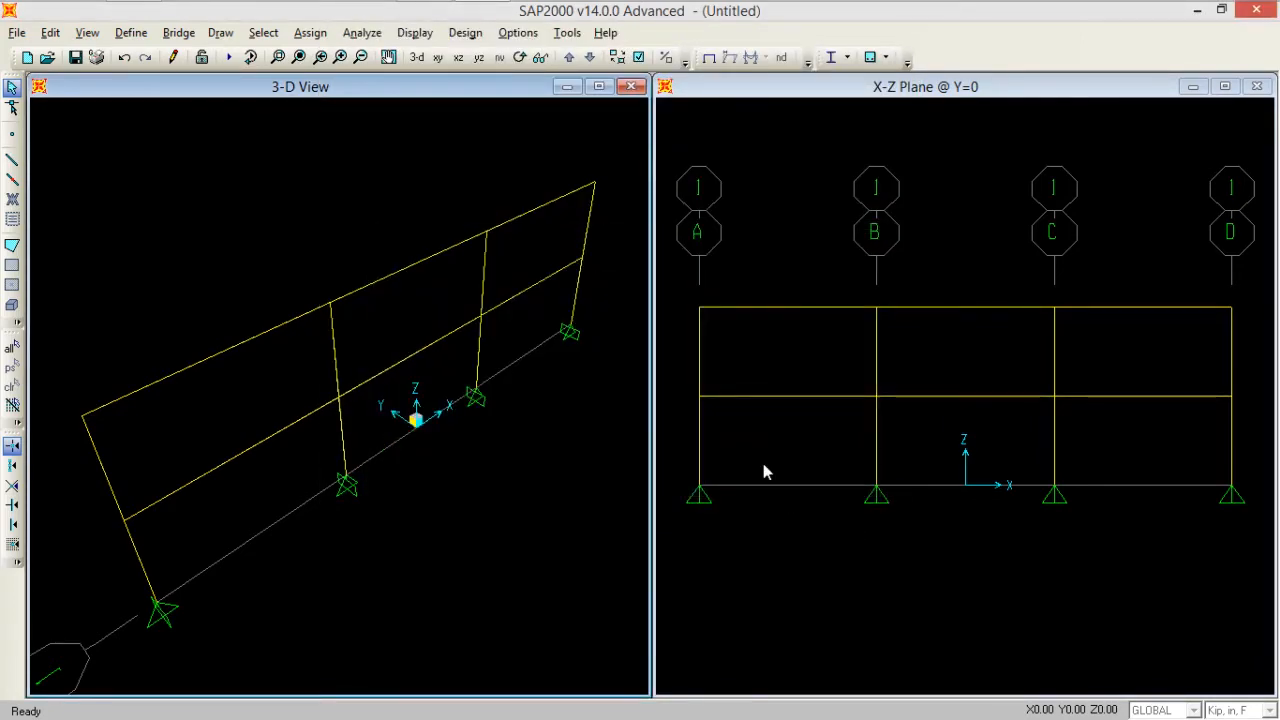
Step: Set the analysis options to the XZ Plane Frame degrees of freedom
key("super+c")
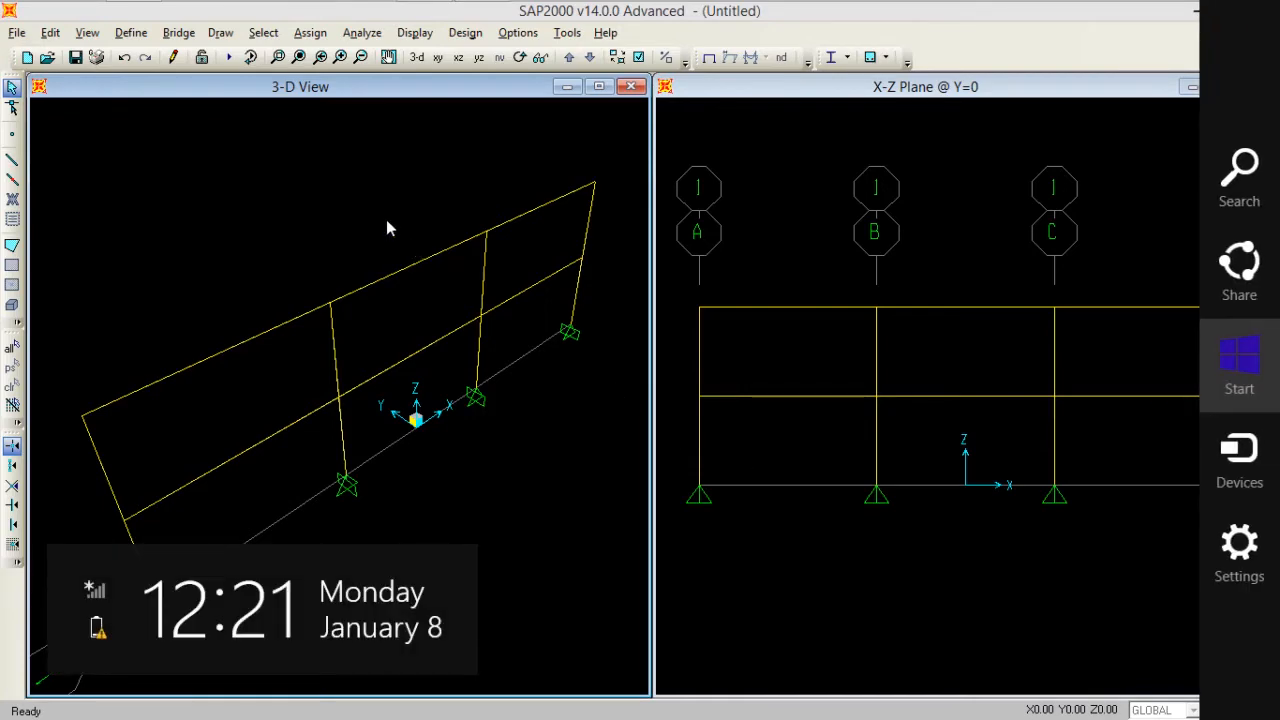
left_click(386, 219)
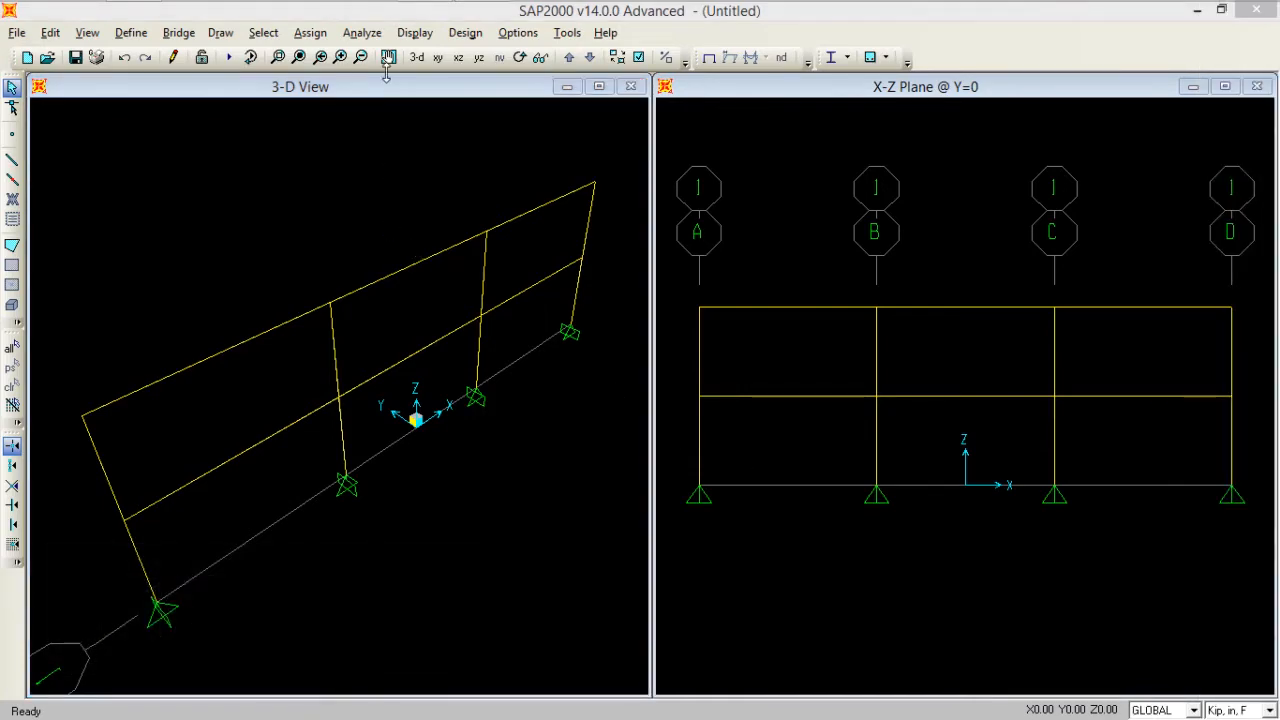
left_click(362, 32)
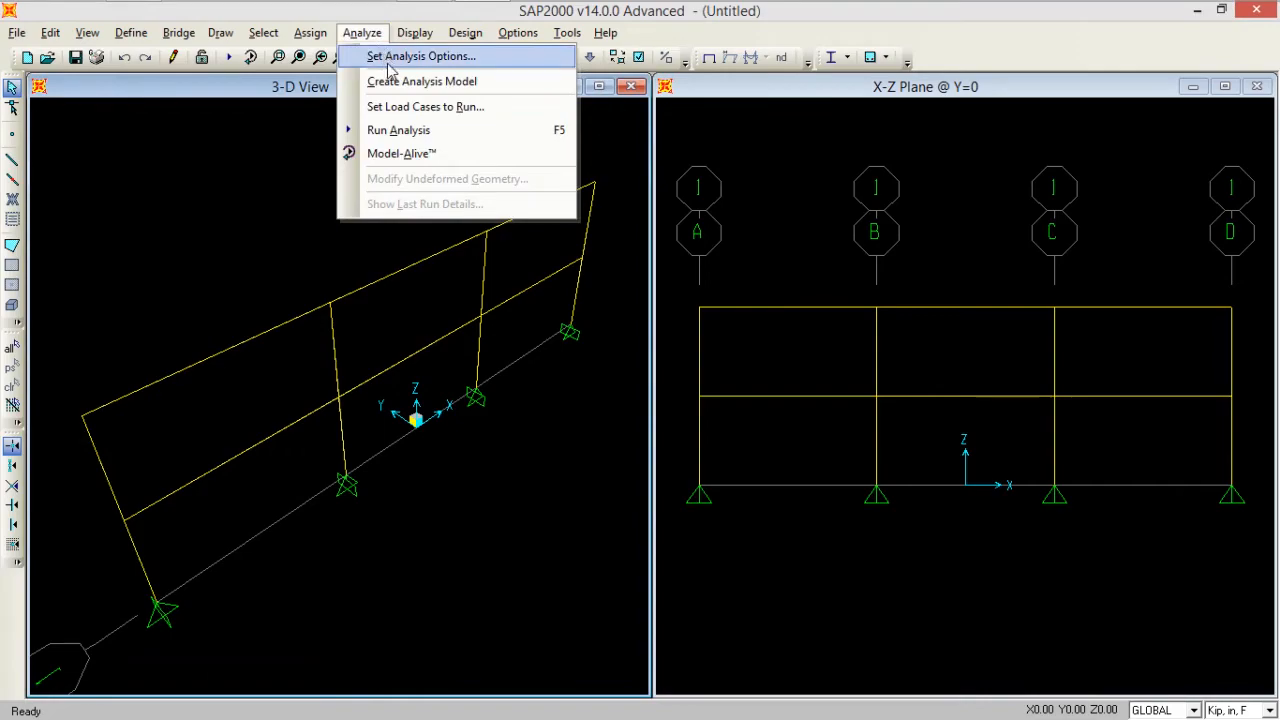
left_click(389, 66)
left_click(572, 333)
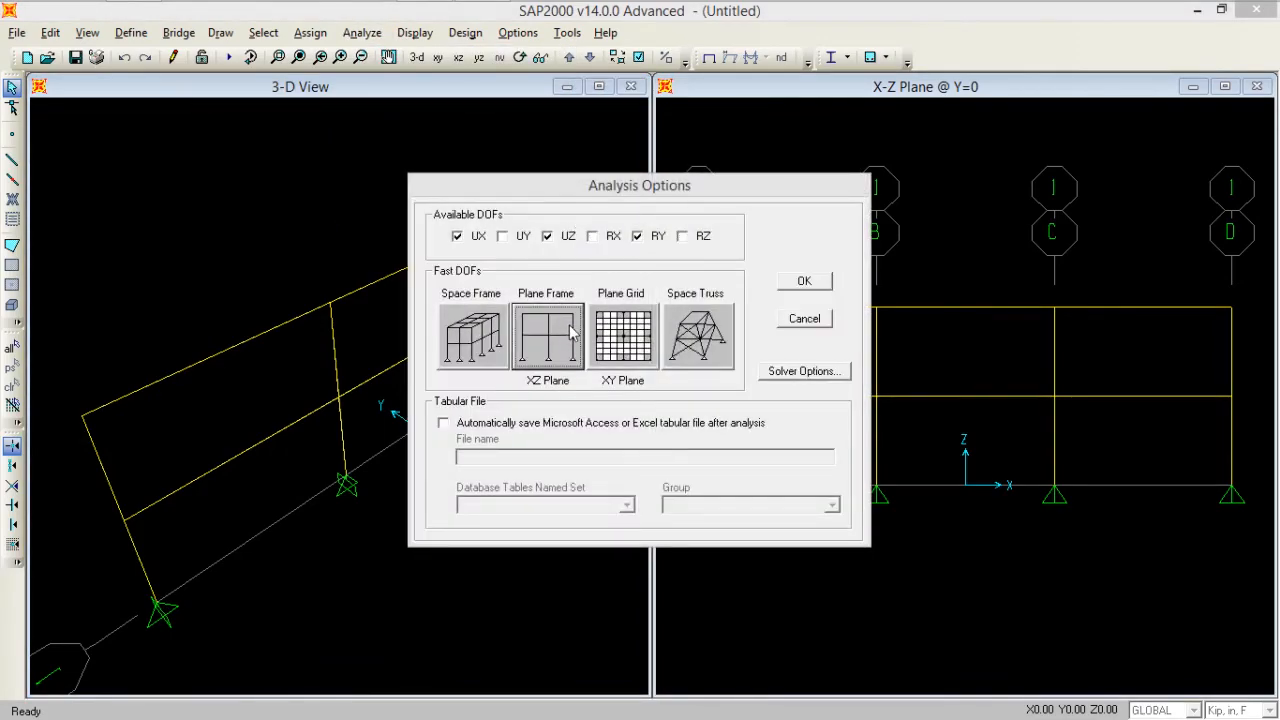
left_click(804, 281)
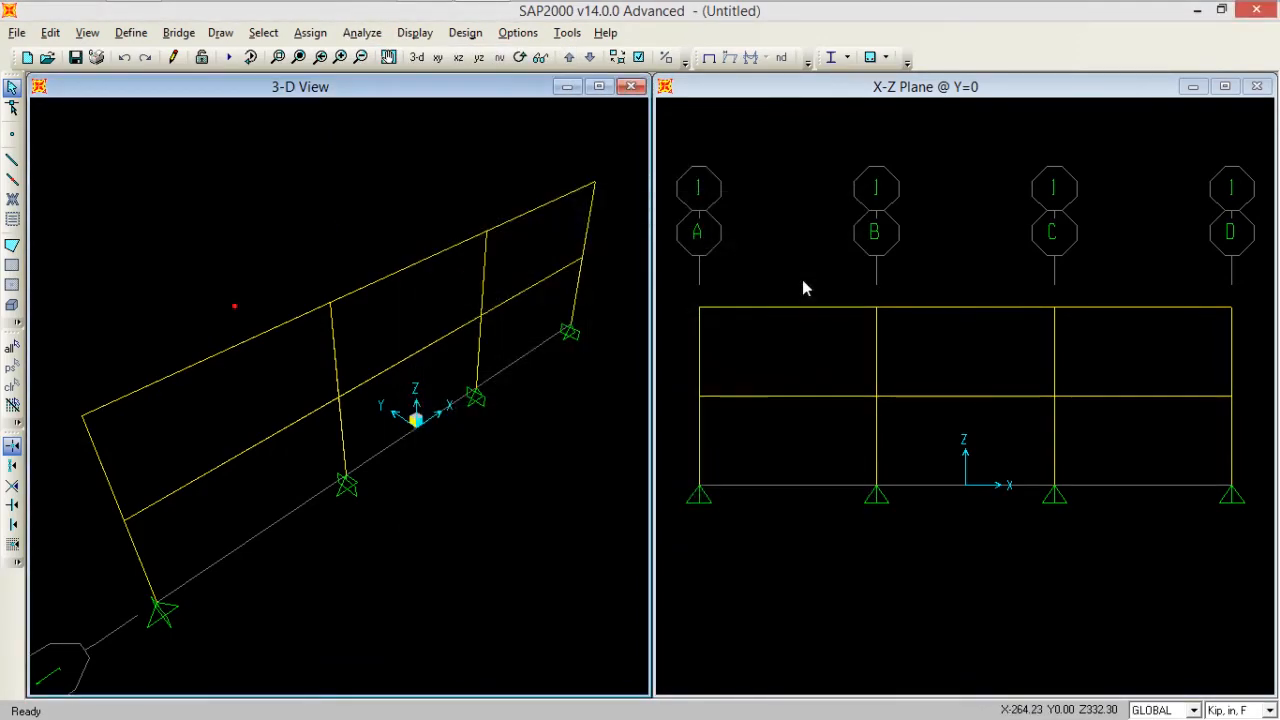
key("super+c")
left_click(496, 198)
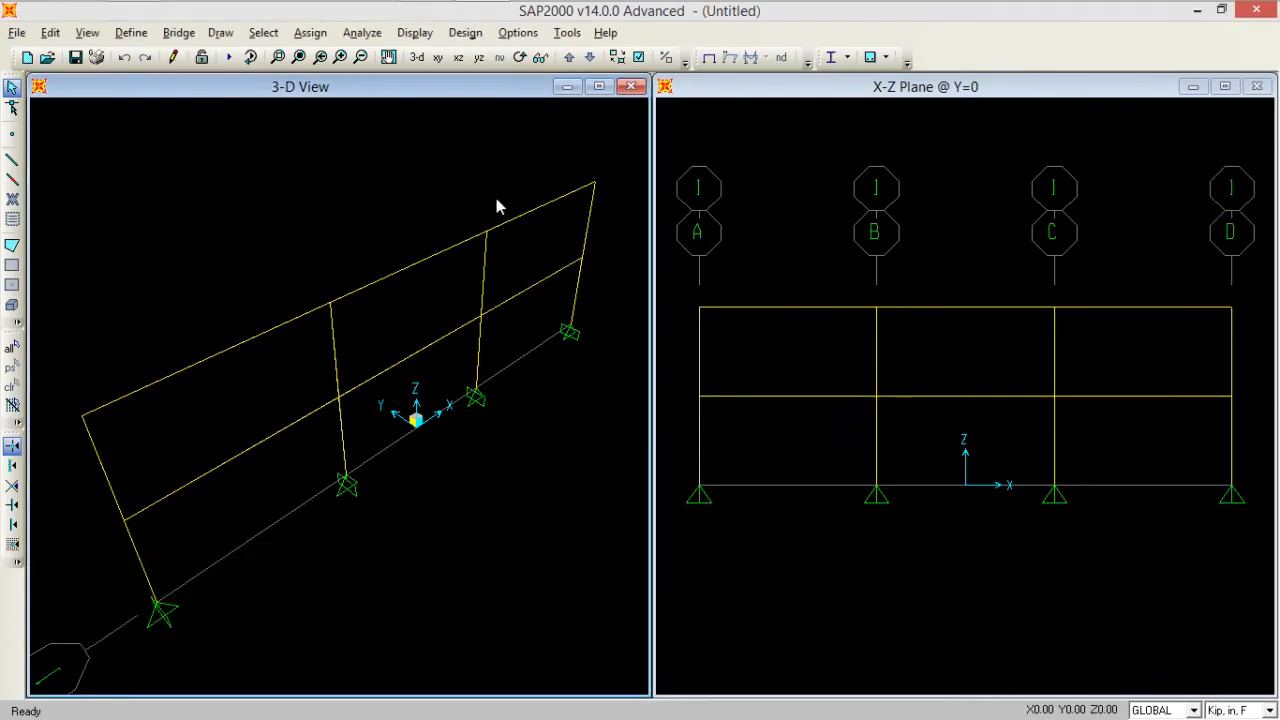
Step: Exclude the DEAD case from the run, run the analysis for MODAL and Time history, and close the analysis report
left_click(231, 60)
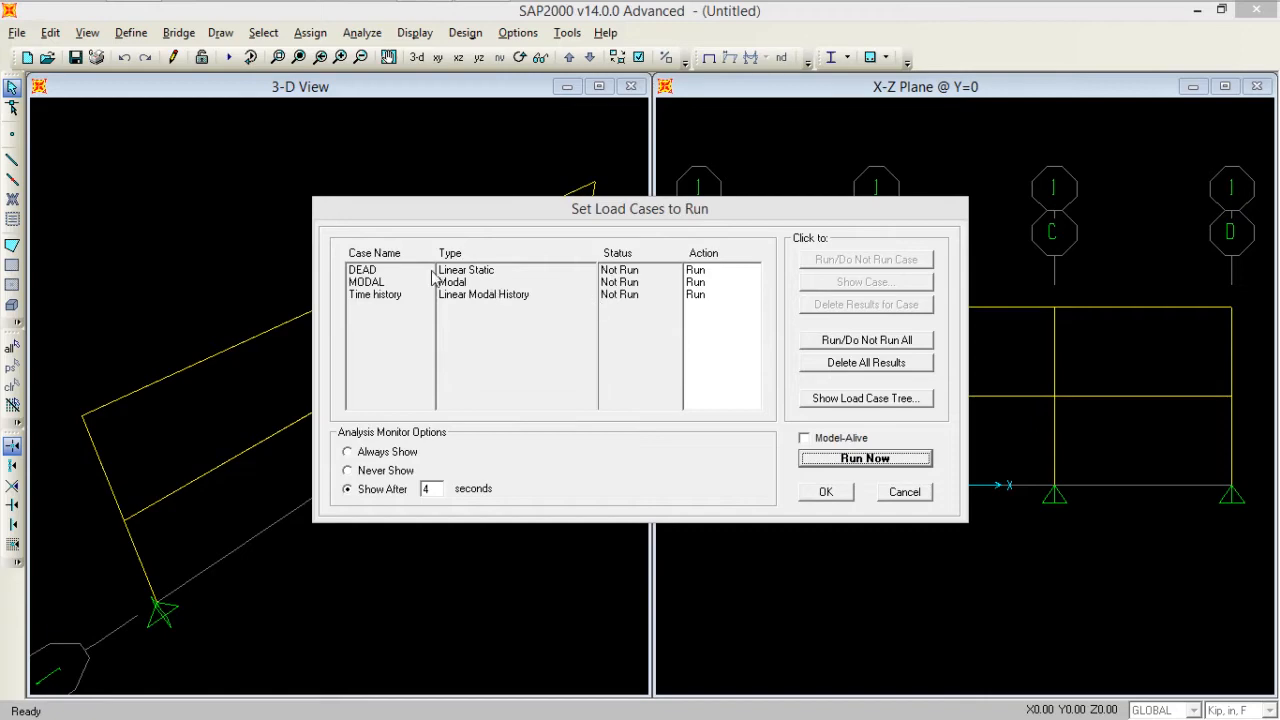
left_click(433, 272)
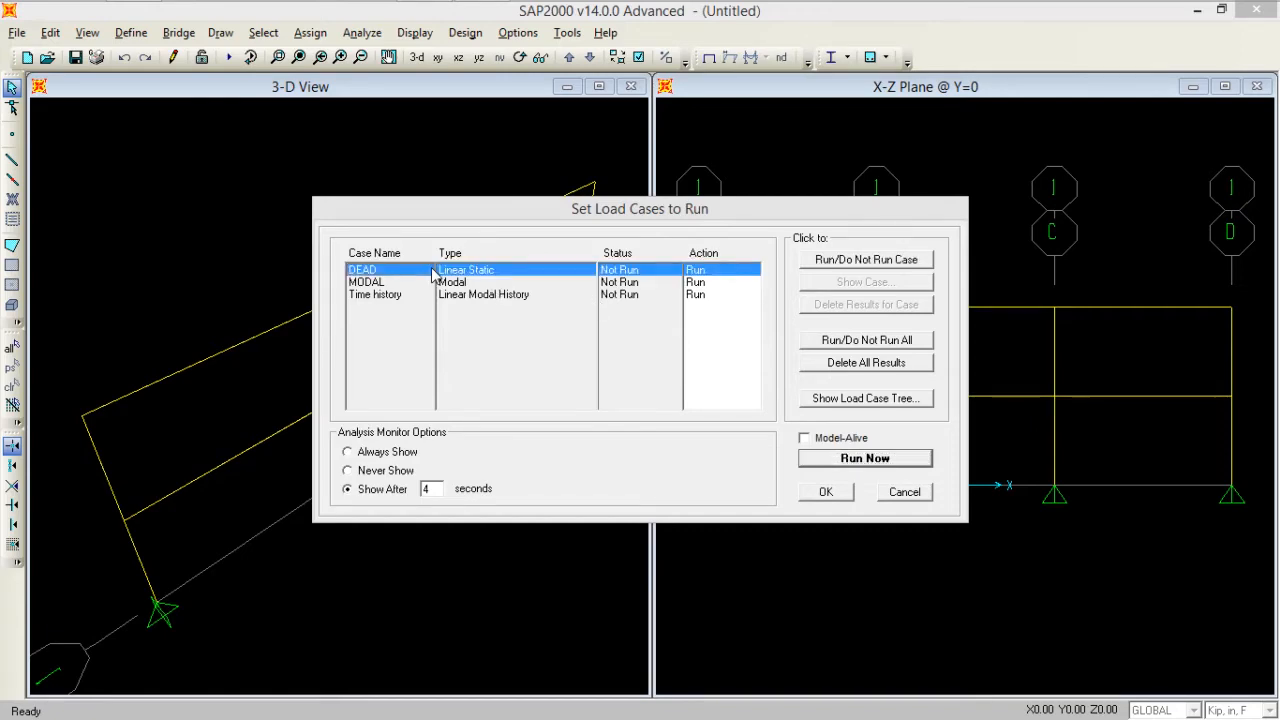
left_click(849, 262)
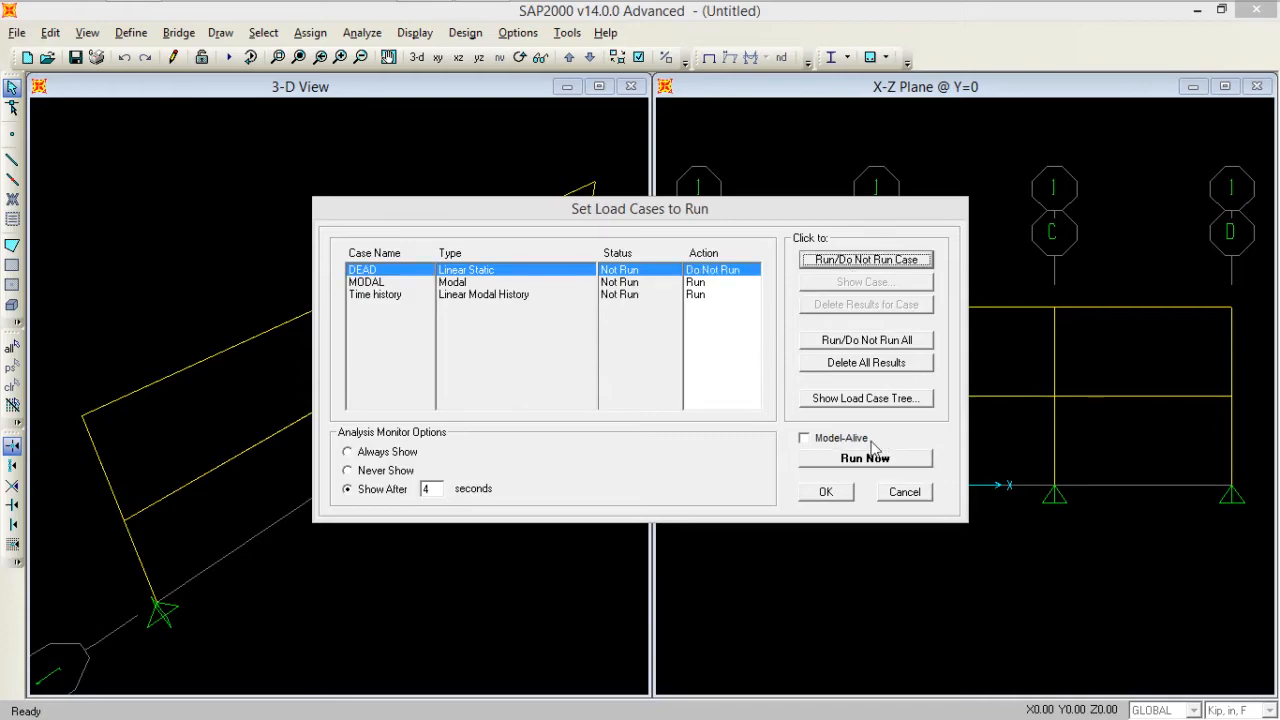
left_click(835, 460)
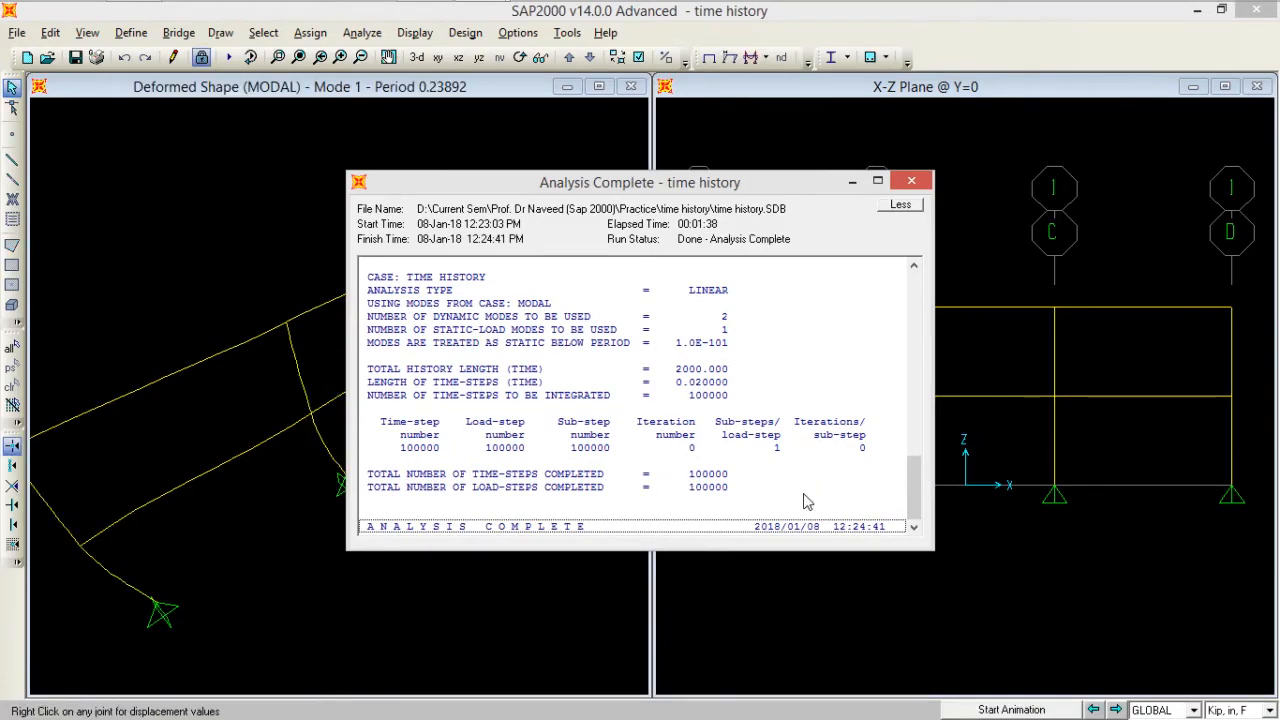
left_click(912, 181)
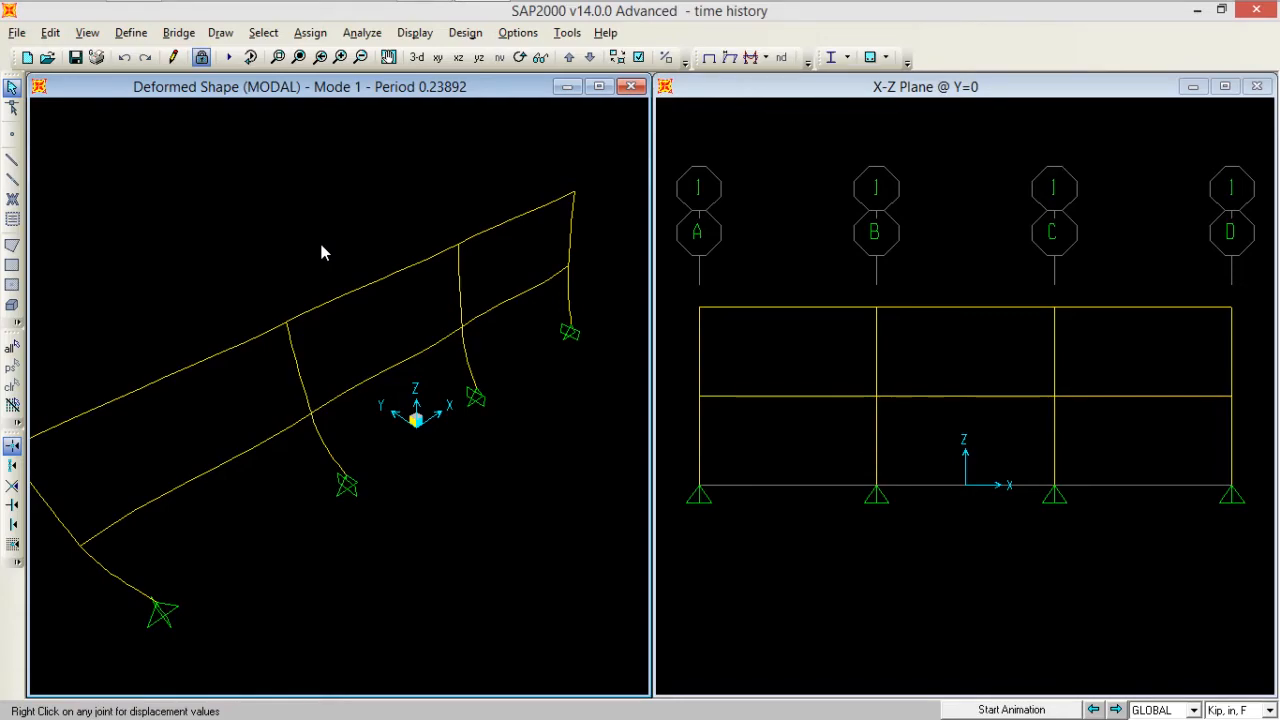
Step: Display the filled Moment 3-3 frame force diagram for the Time history case at time 2.5 with automatic scaling
left_click(416, 33)
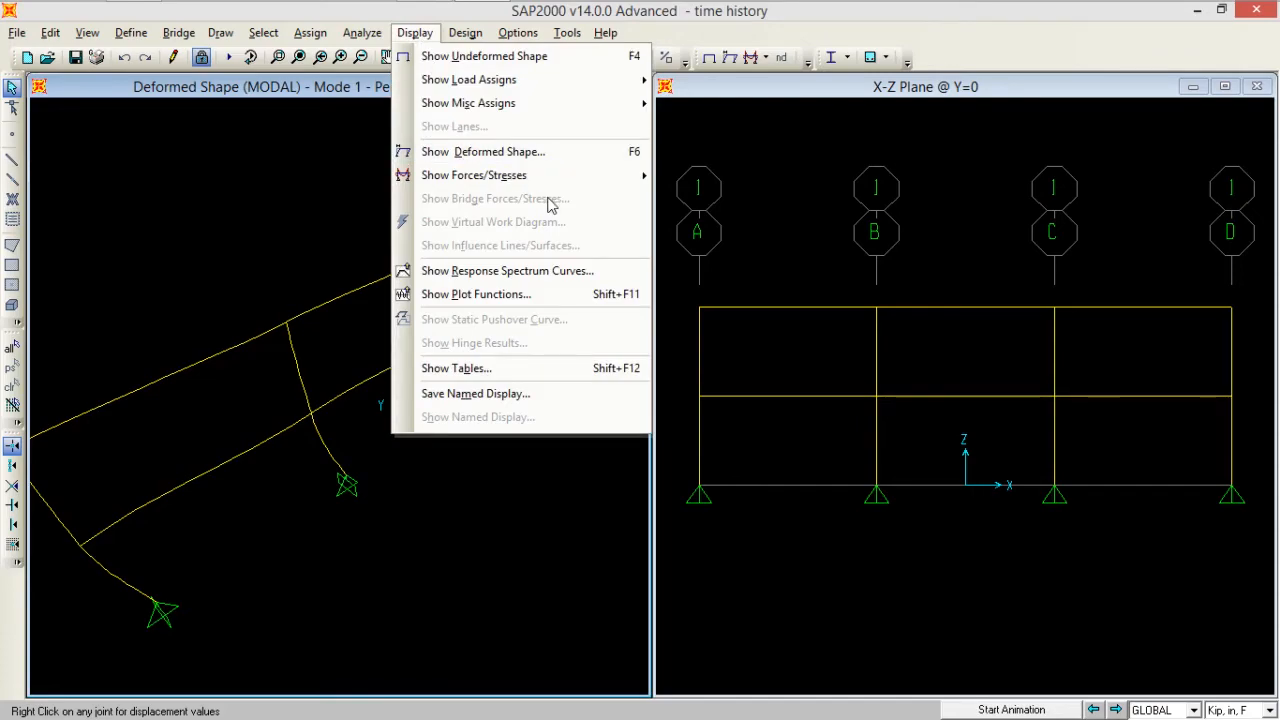
mouse_move(600, 178)
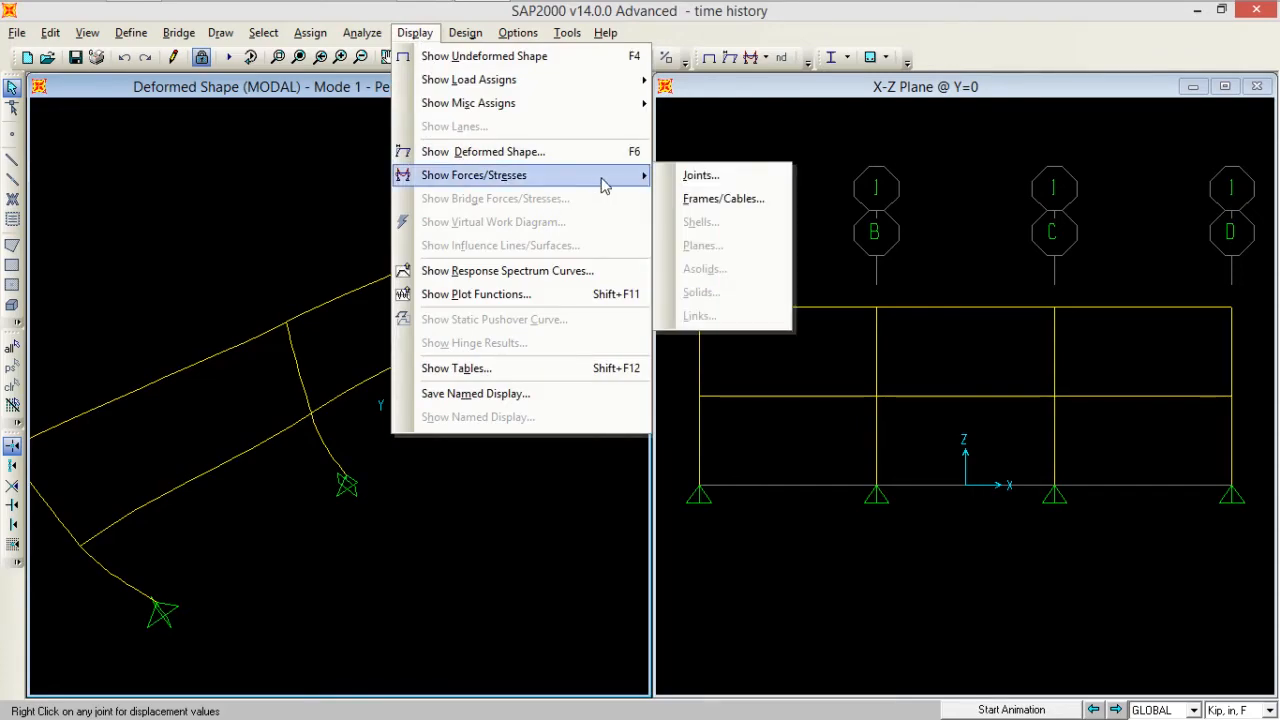
left_click(689, 203)
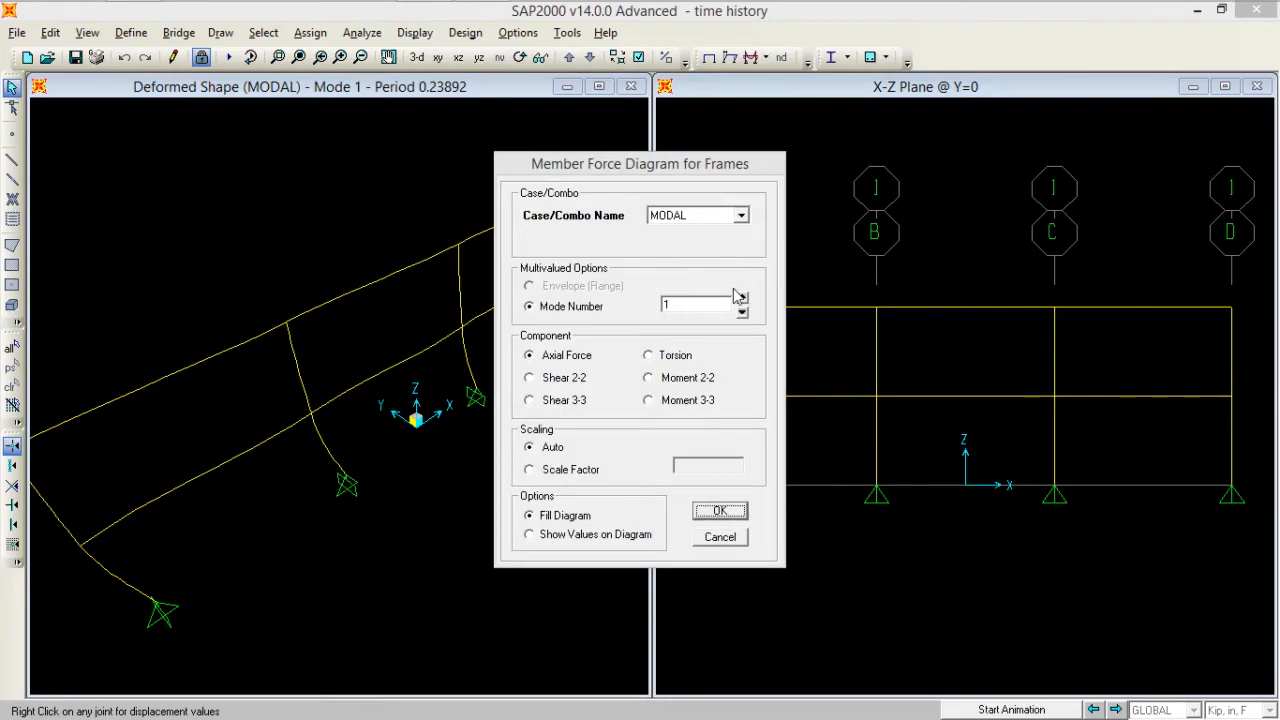
left_click(744, 220)
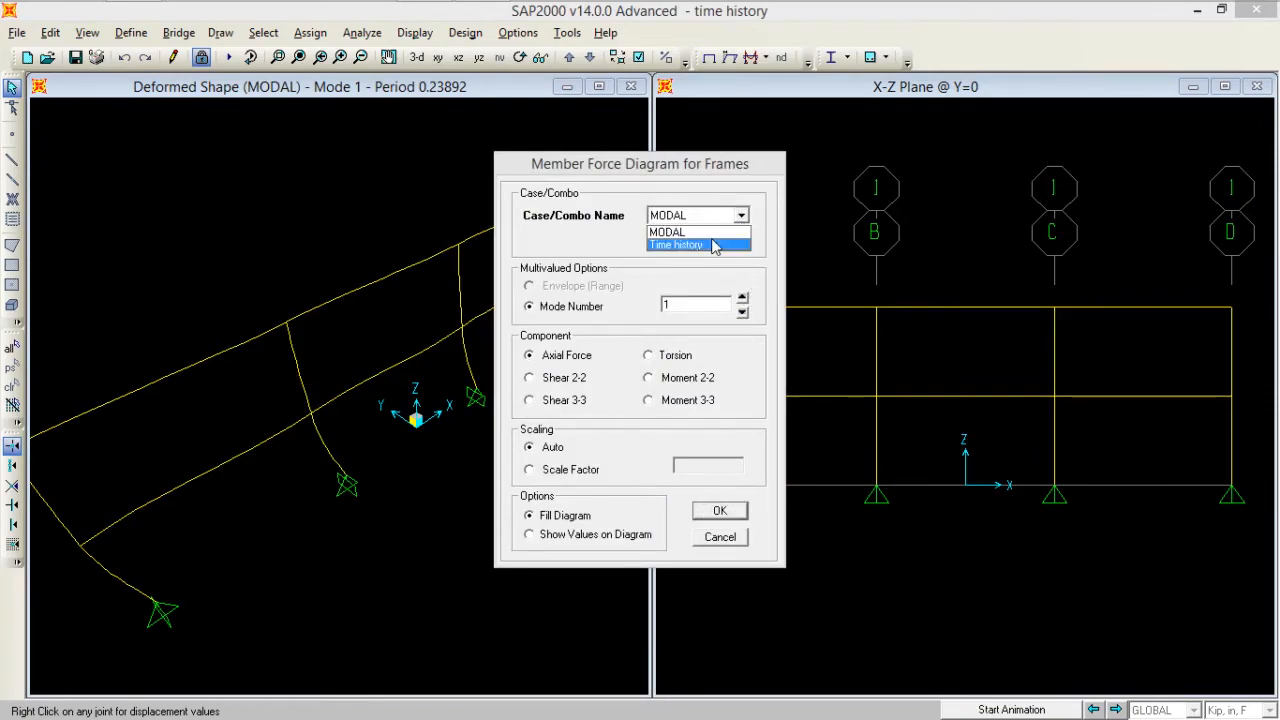
left_click(715, 245)
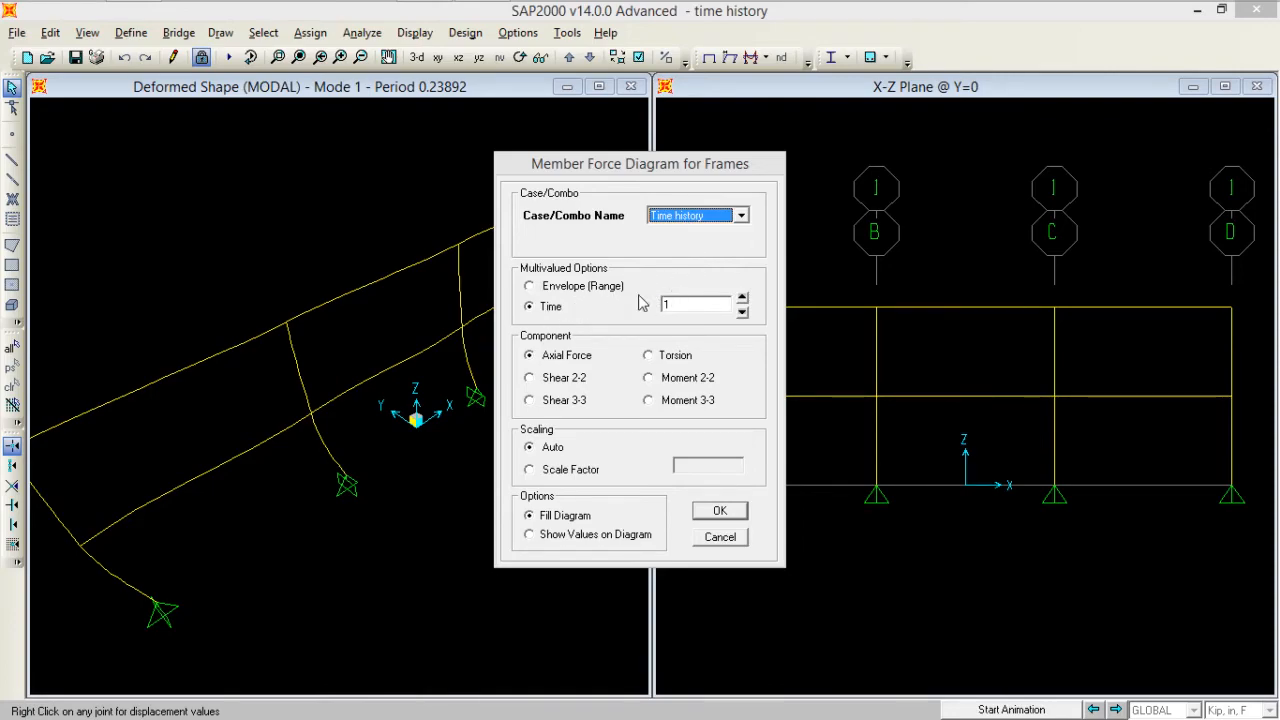
double_click(687, 306)
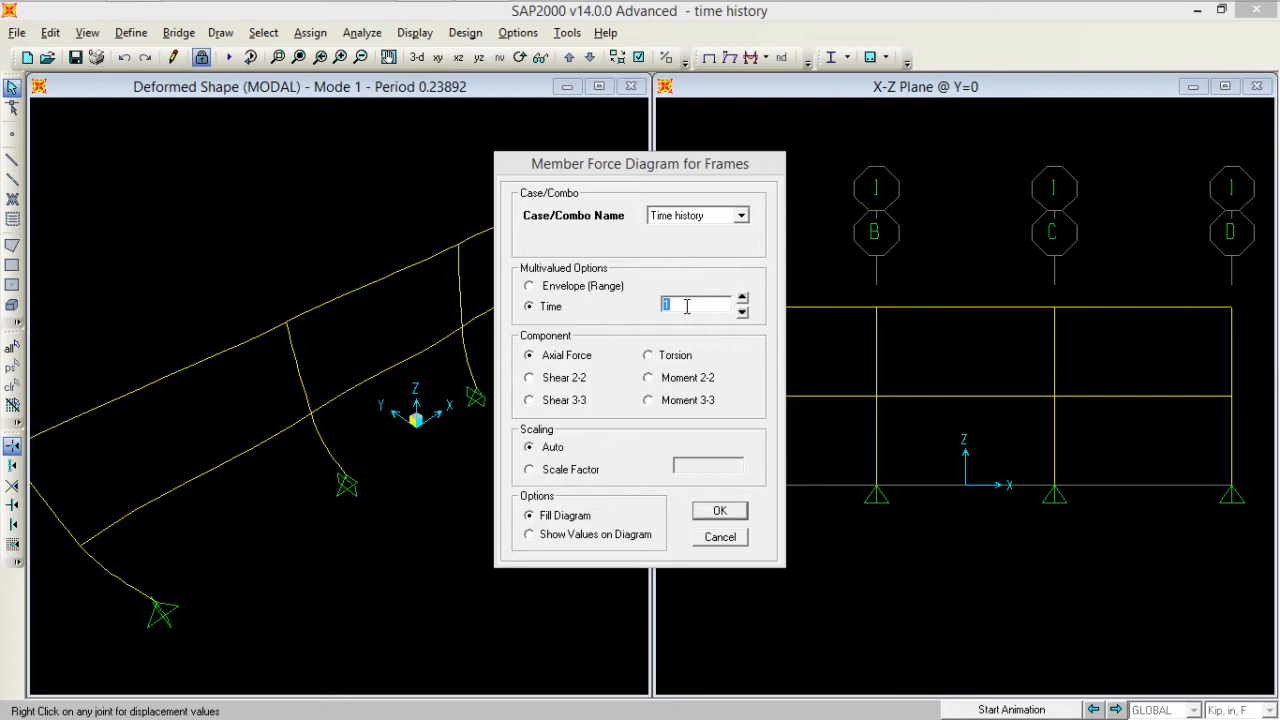
type("2.5")
left_click(690, 402)
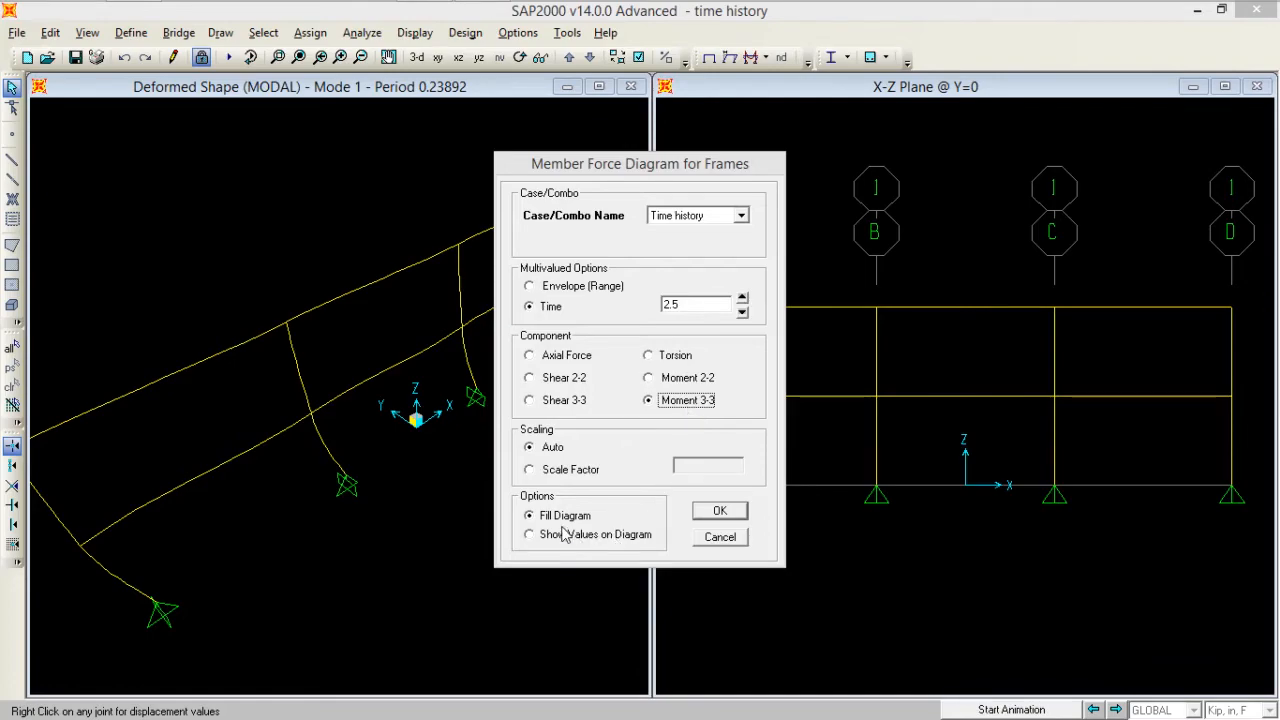
left_click(718, 512)
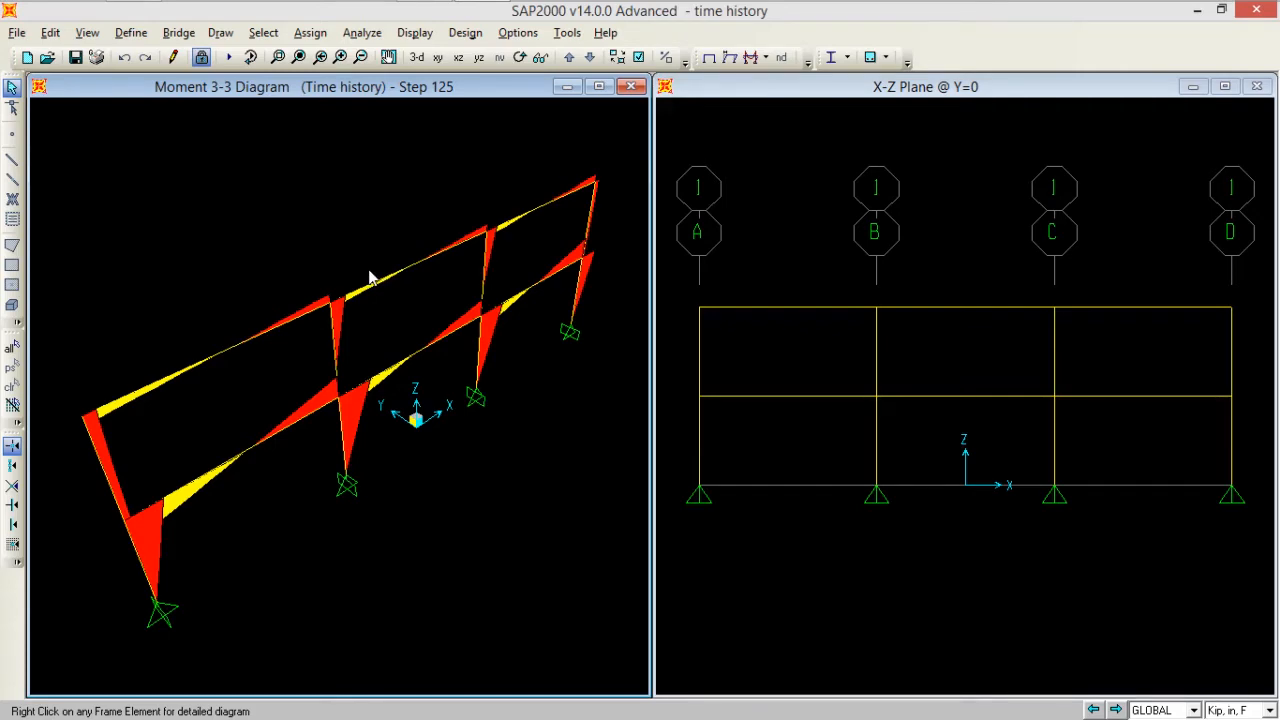
Step: Define a frame forces plot function for the Time history case using Moment 3-3 of element 1, including all modes
left_click(415, 33)
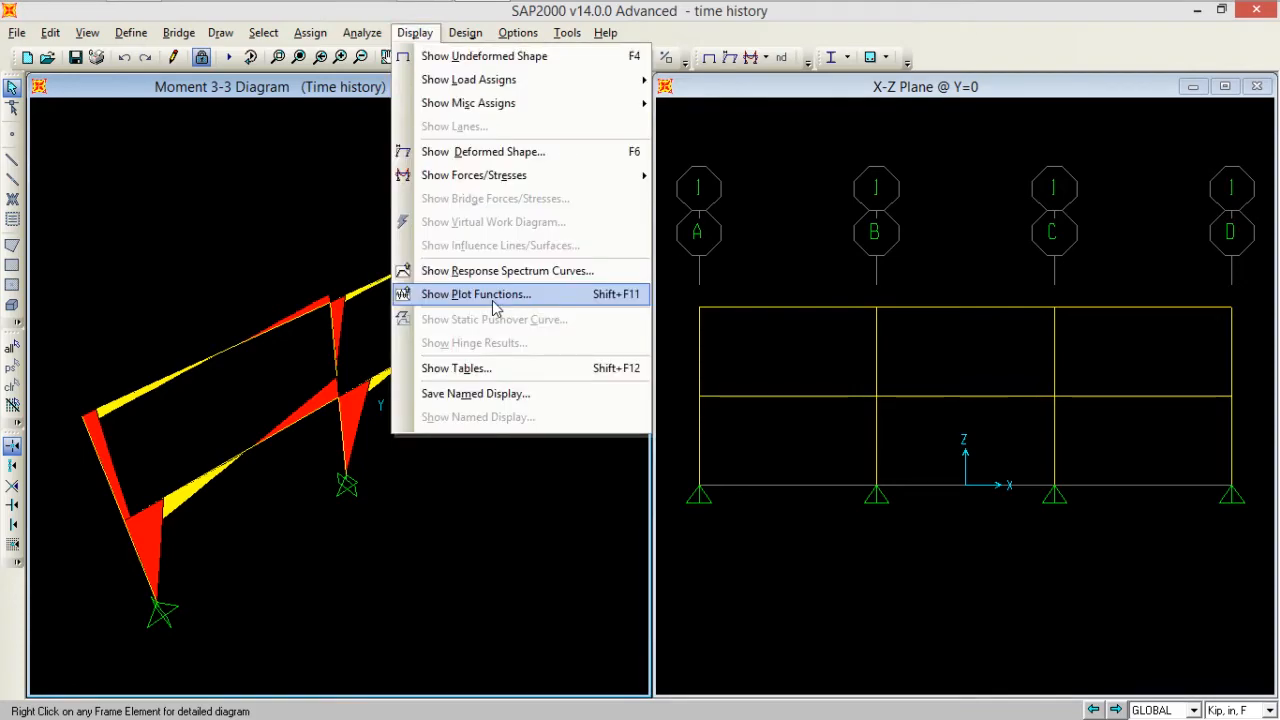
left_click(493, 300)
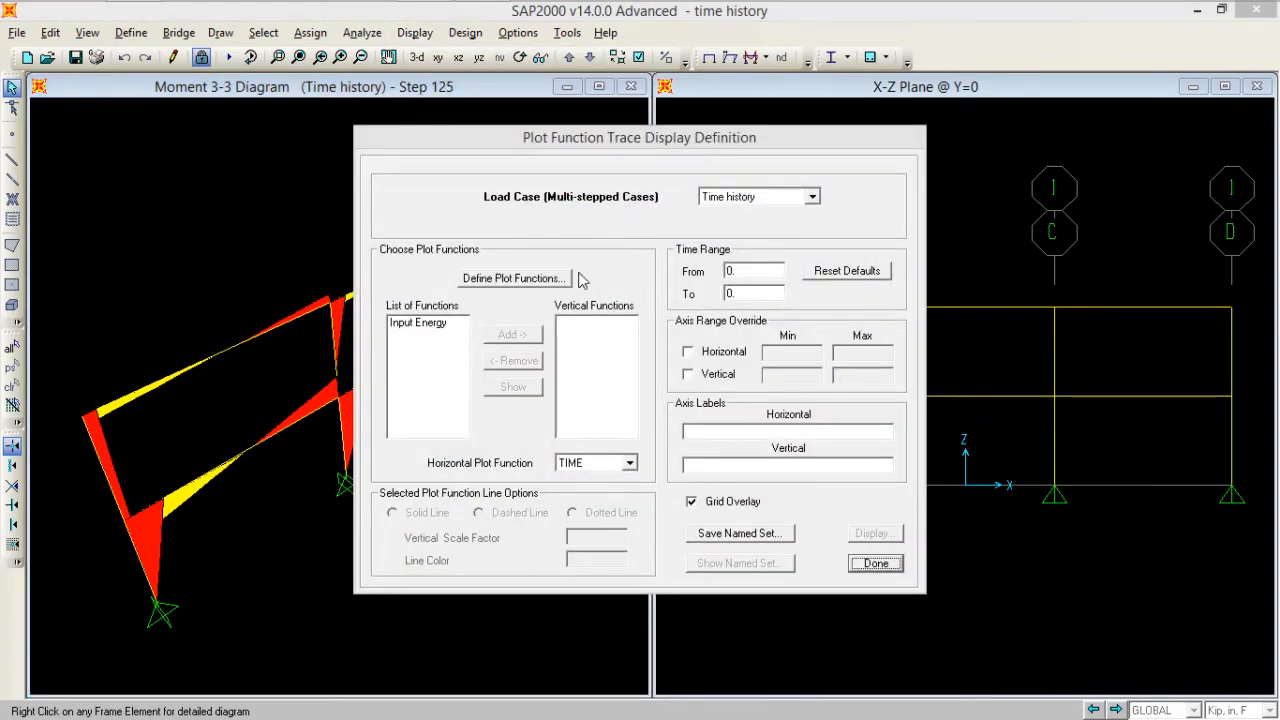
left_click(813, 199)
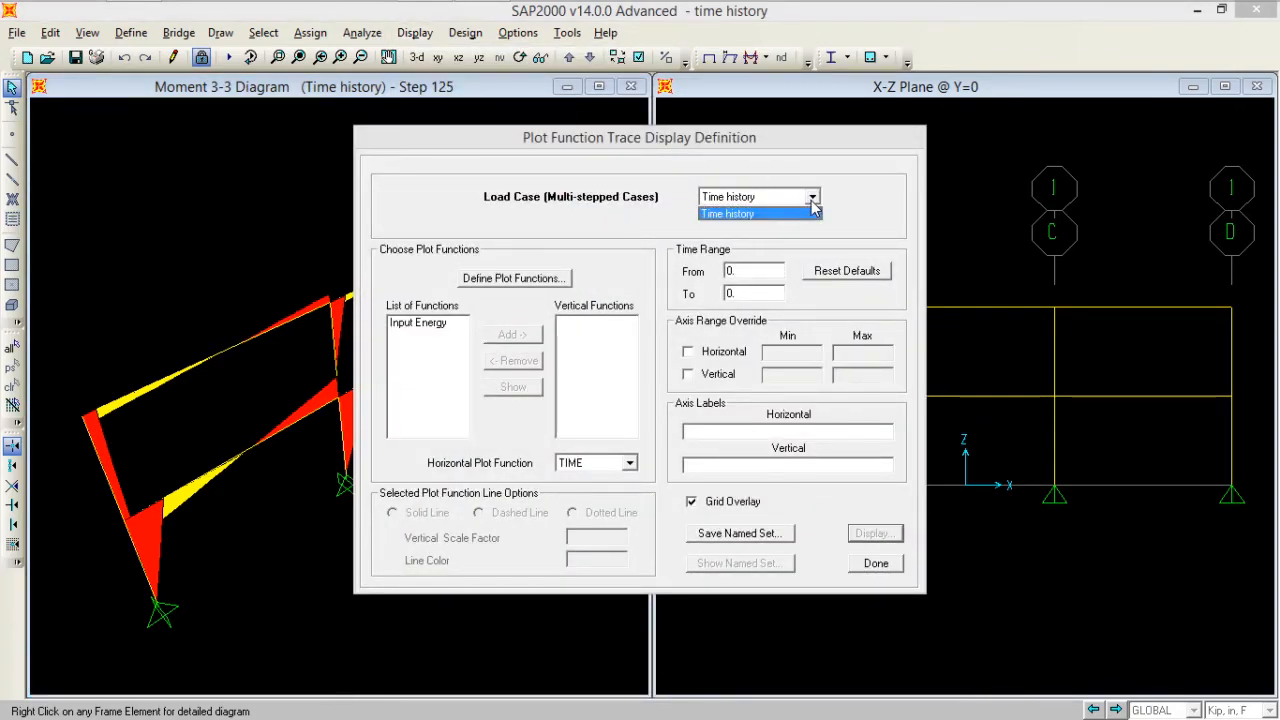
left_click(810, 213)
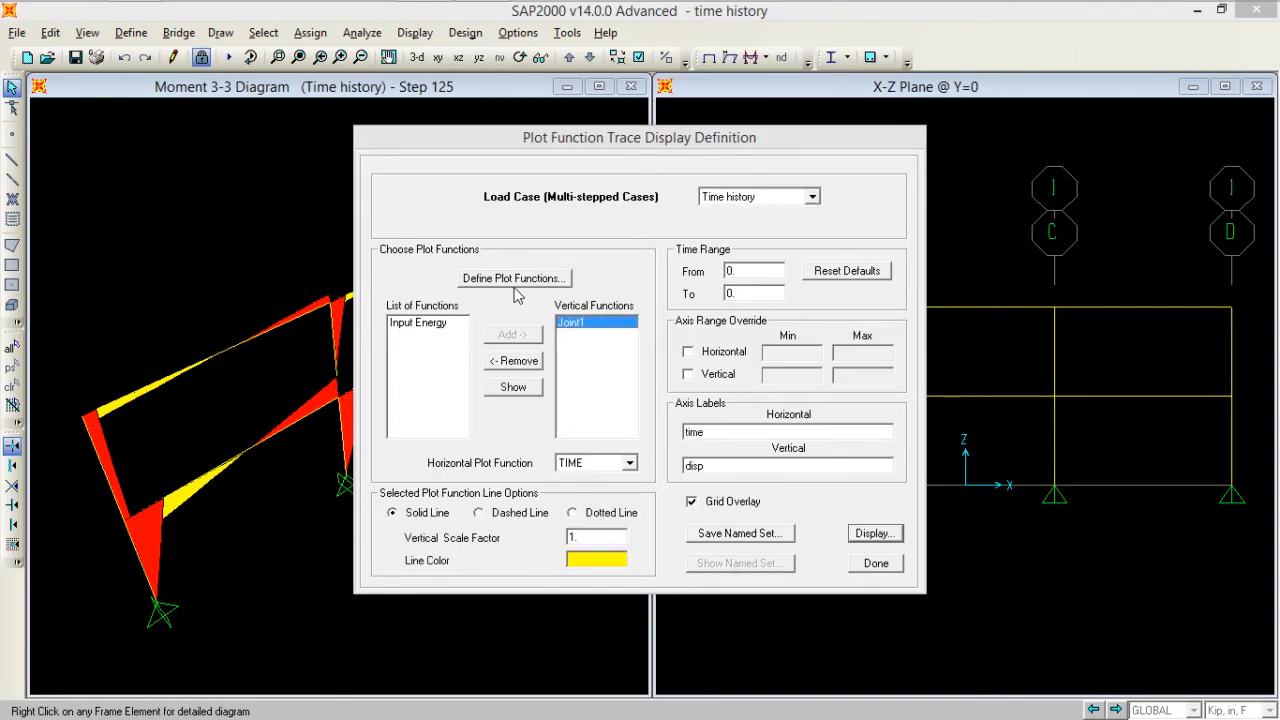
left_click(513, 280)
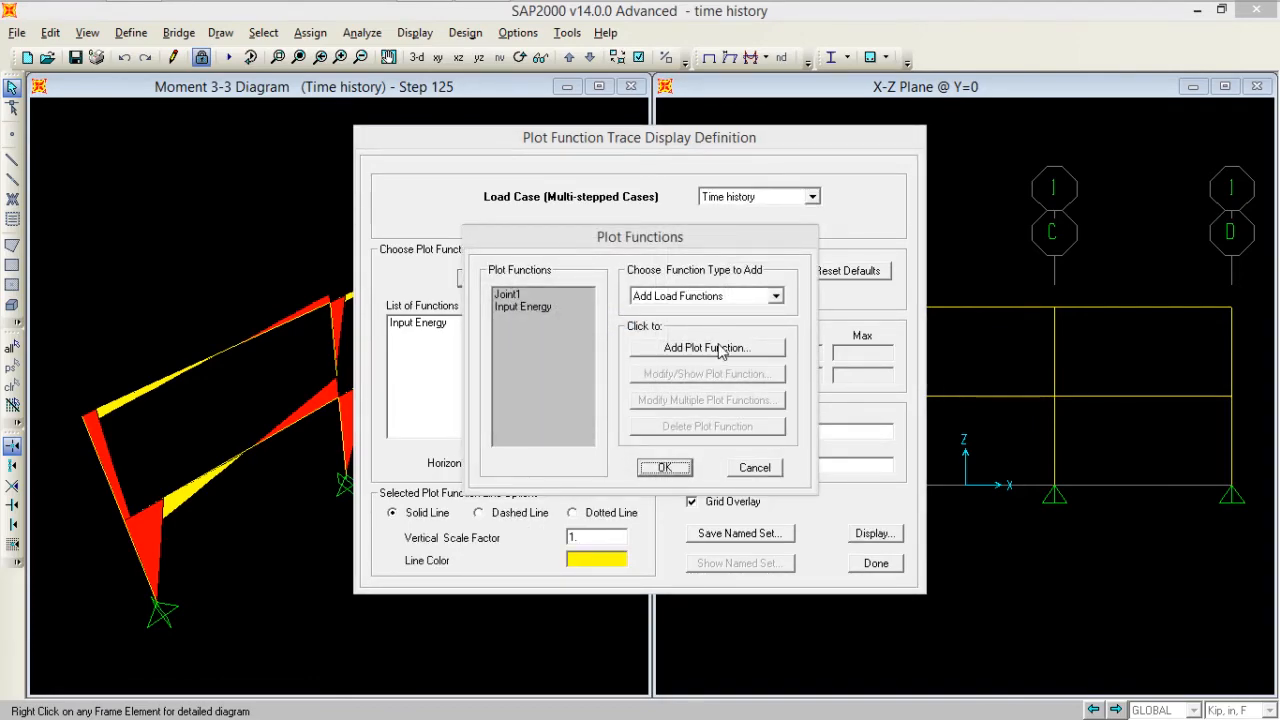
left_click(776, 297)
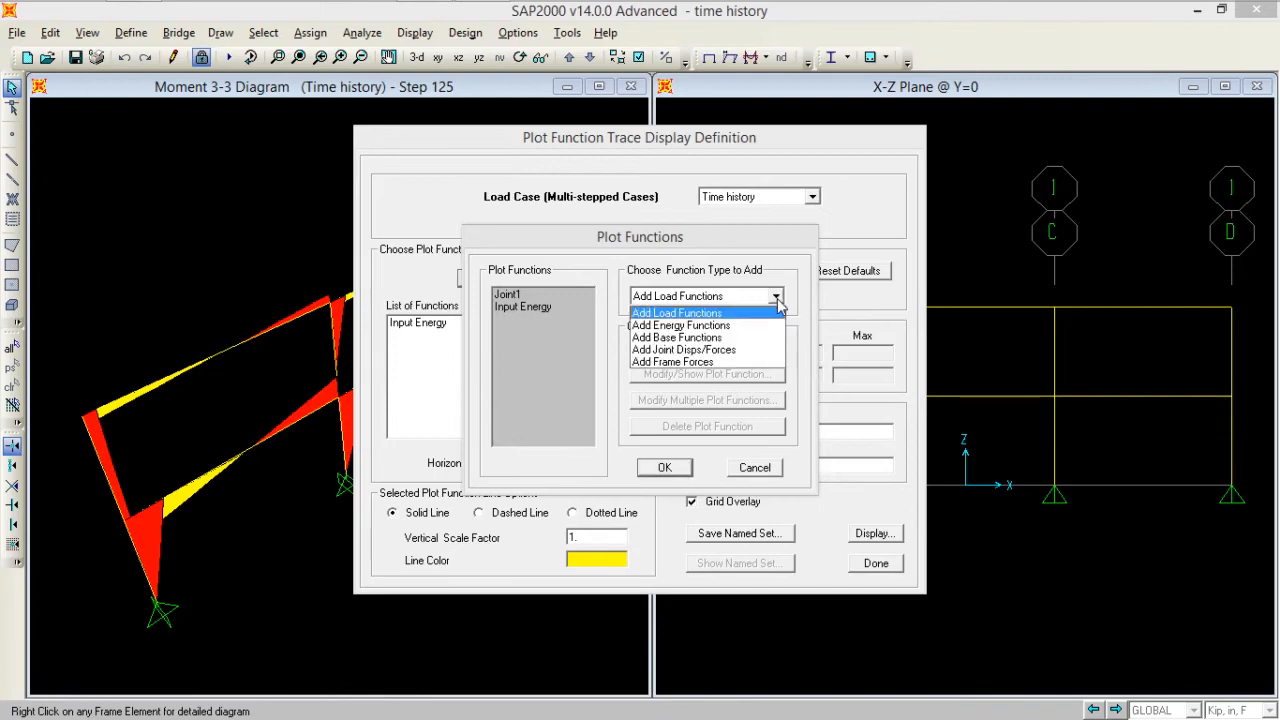
left_click(721, 365)
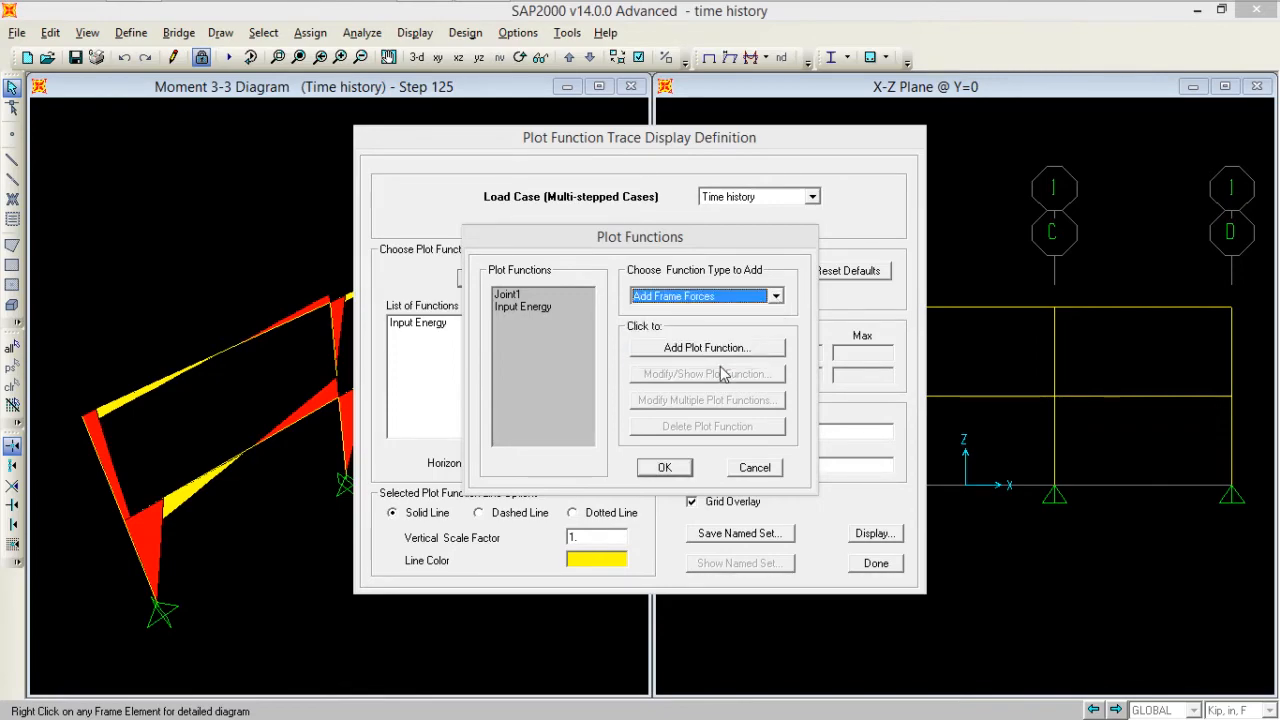
left_click(690, 348)
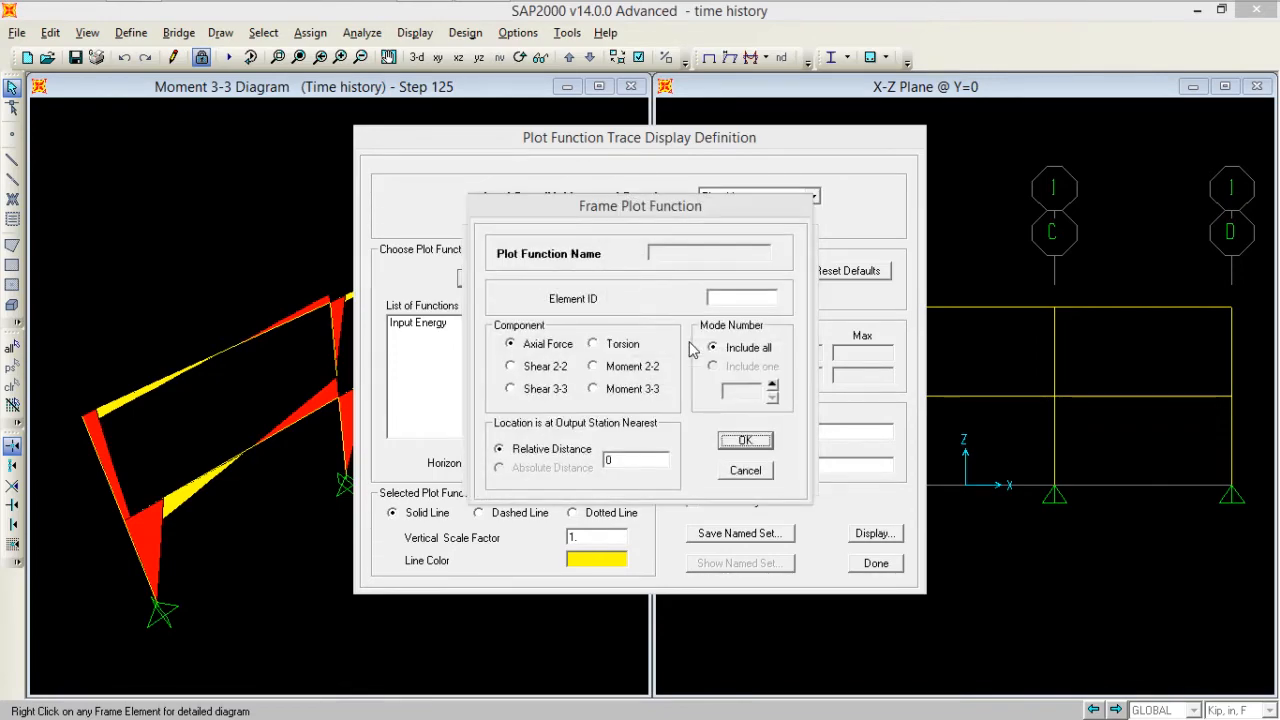
left_click(594, 389)
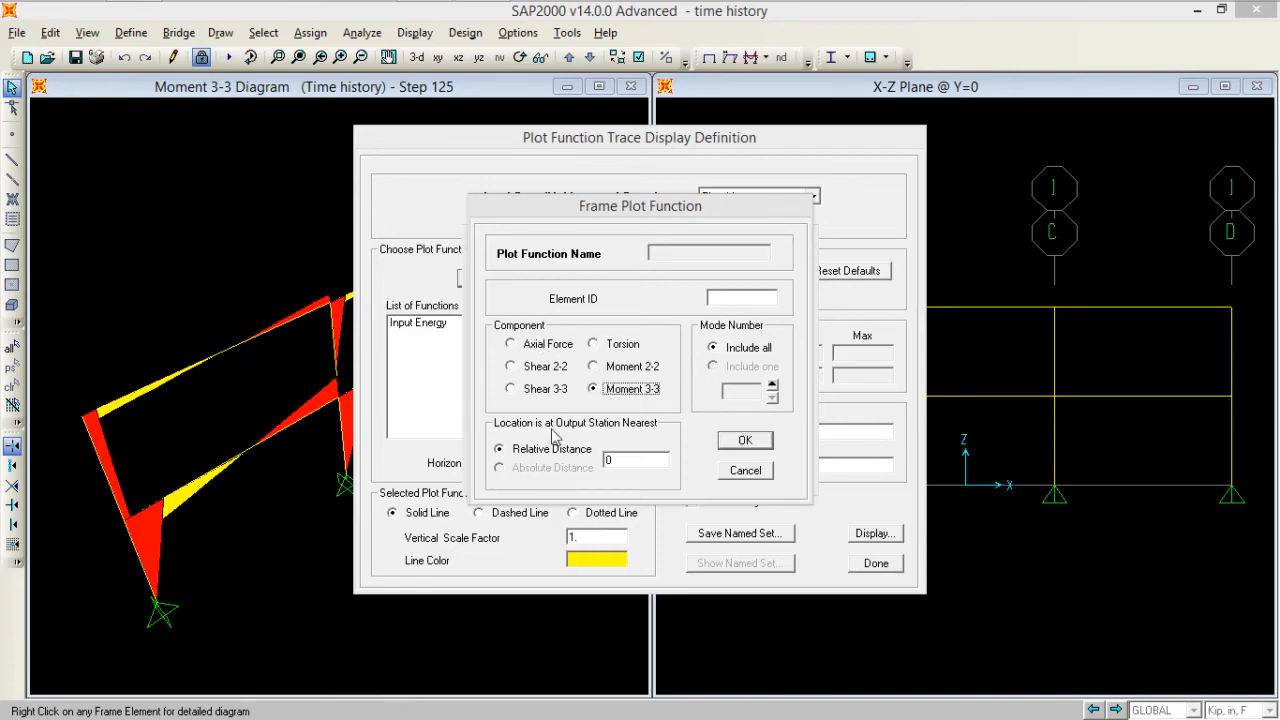
left_click(727, 297)
left_click(750, 443)
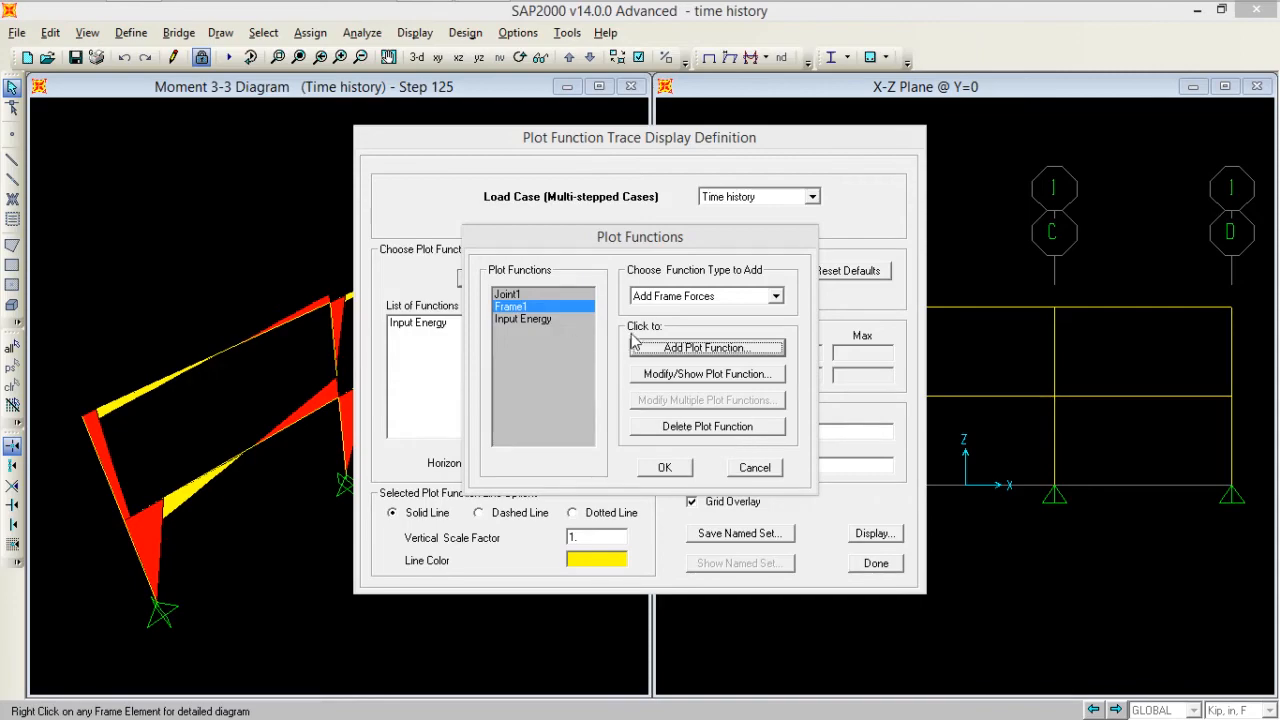
left_click(665, 468)
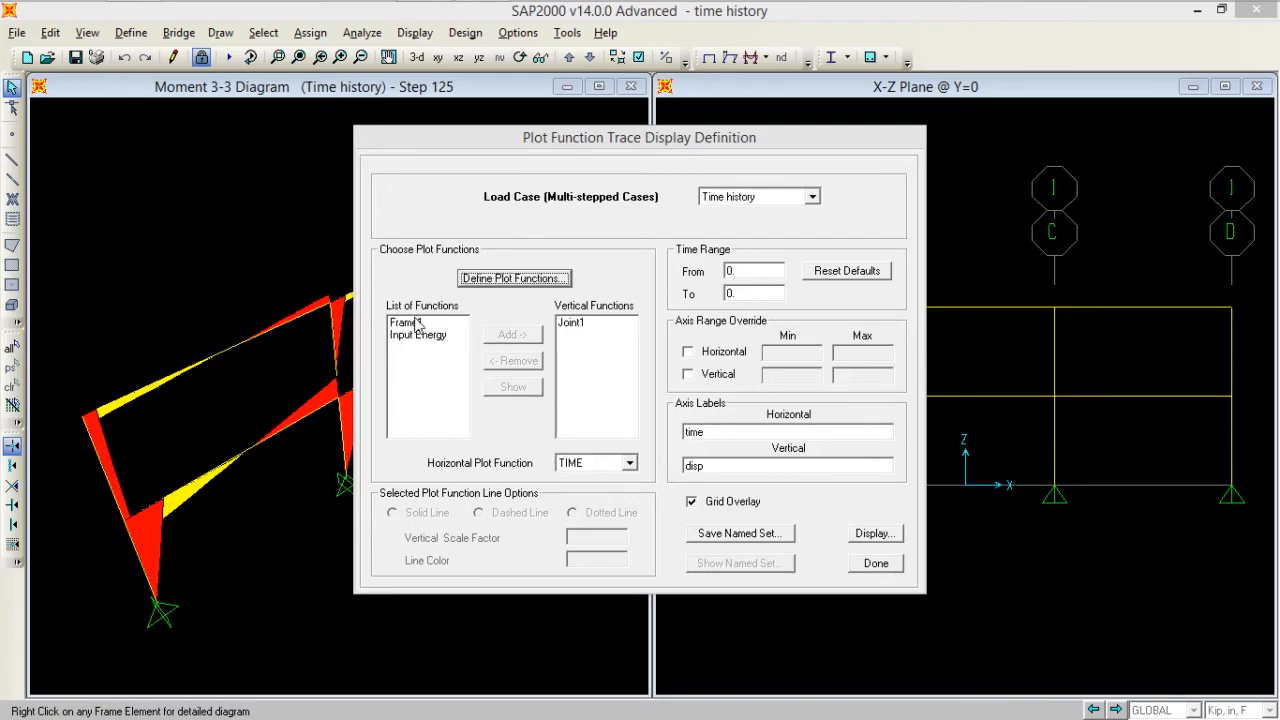
Step: Add the Frame1 function to the vertical functions, display its trace together with Joint1 against time, and close the plot
left_click(418, 325)
left_click(510, 335)
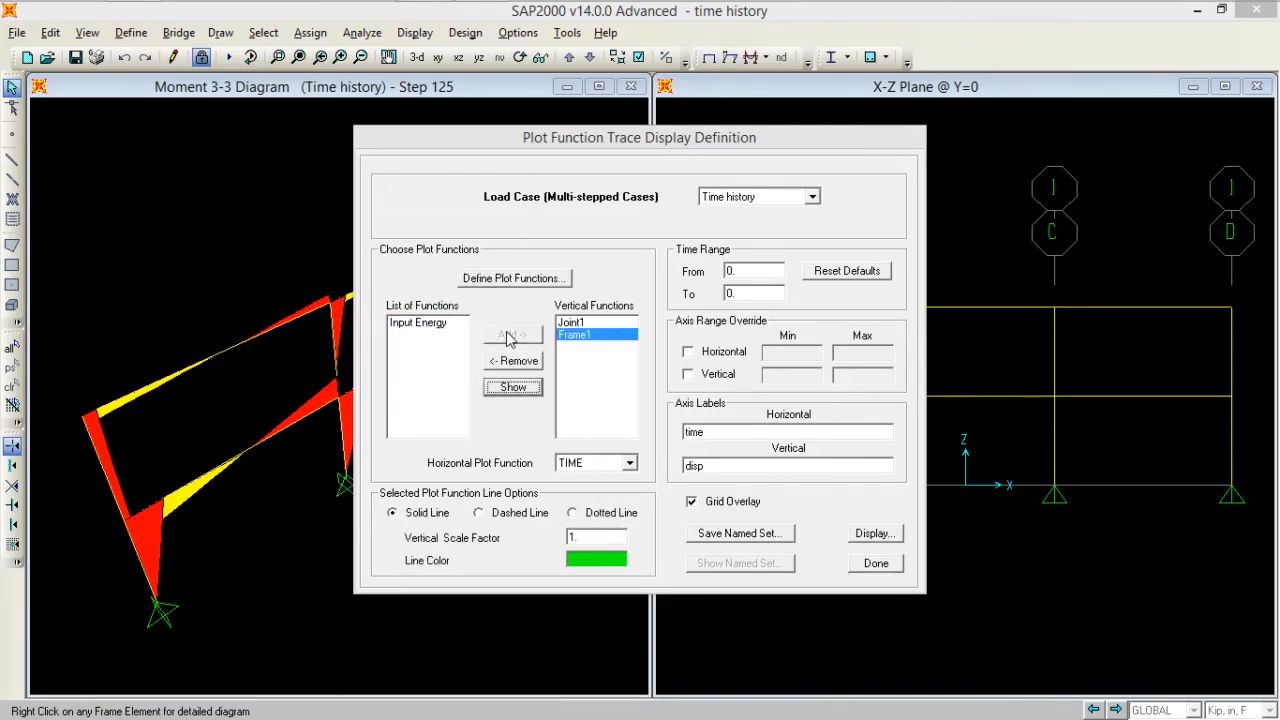
left_click(870, 534)
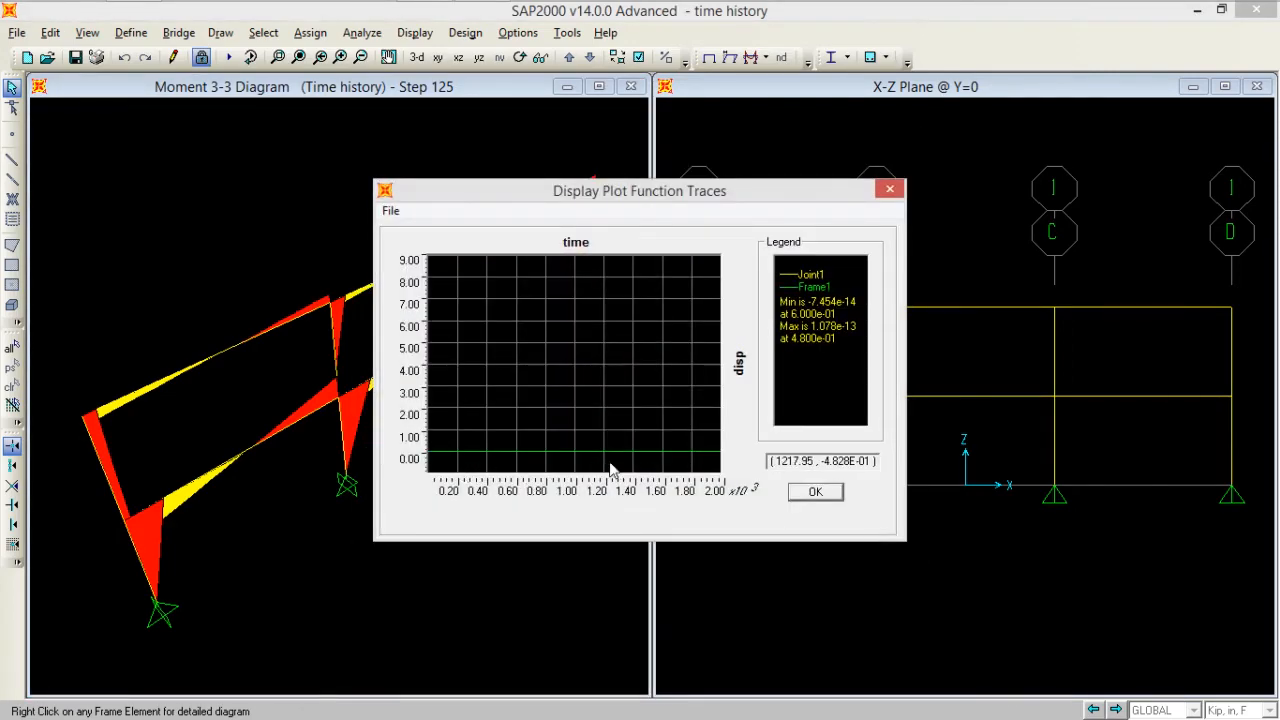
left_click(822, 497)
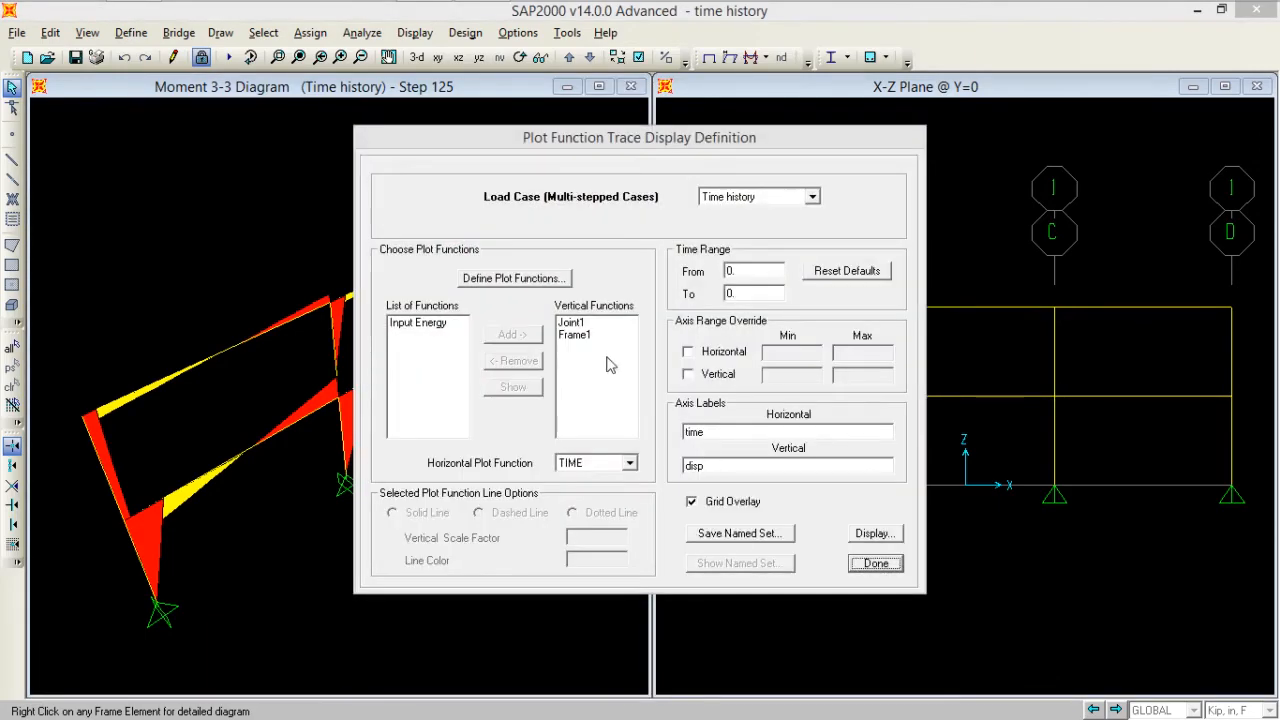
Step: Remove Joint1 from the vertical functions, display the Frame1 trace alone, and close the plot and its definition
left_click(572, 323)
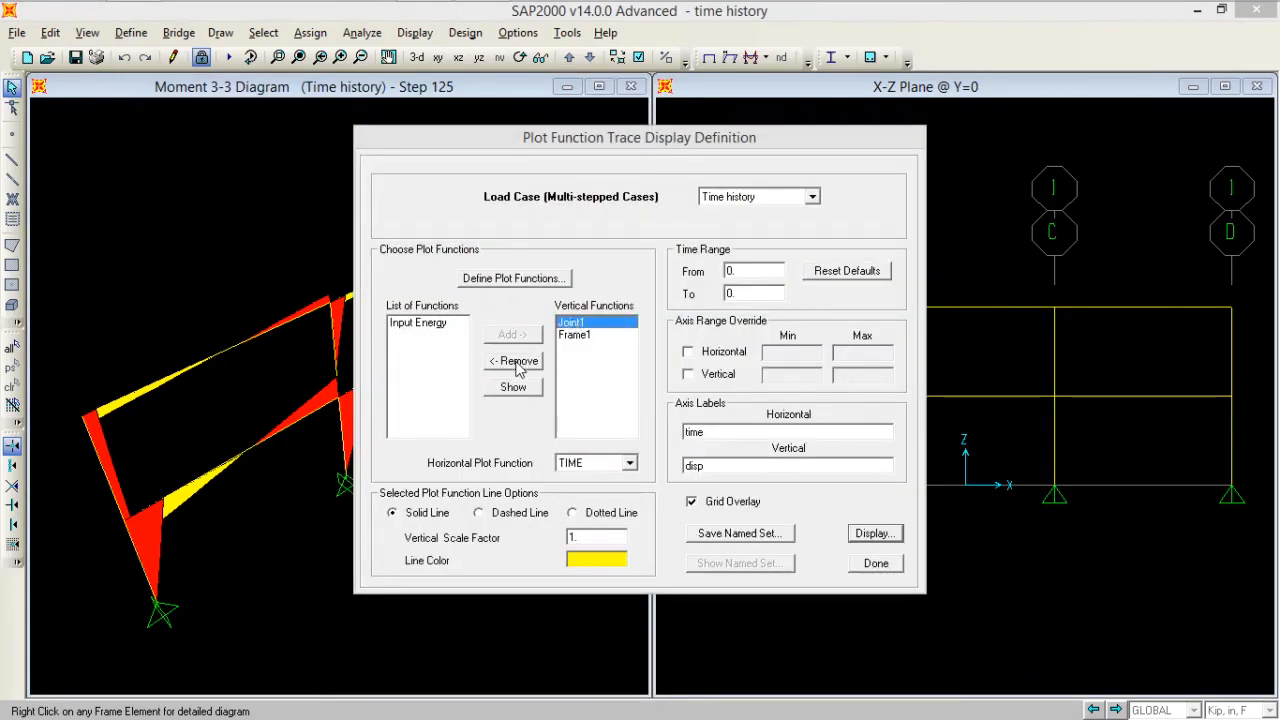
left_click(516, 362)
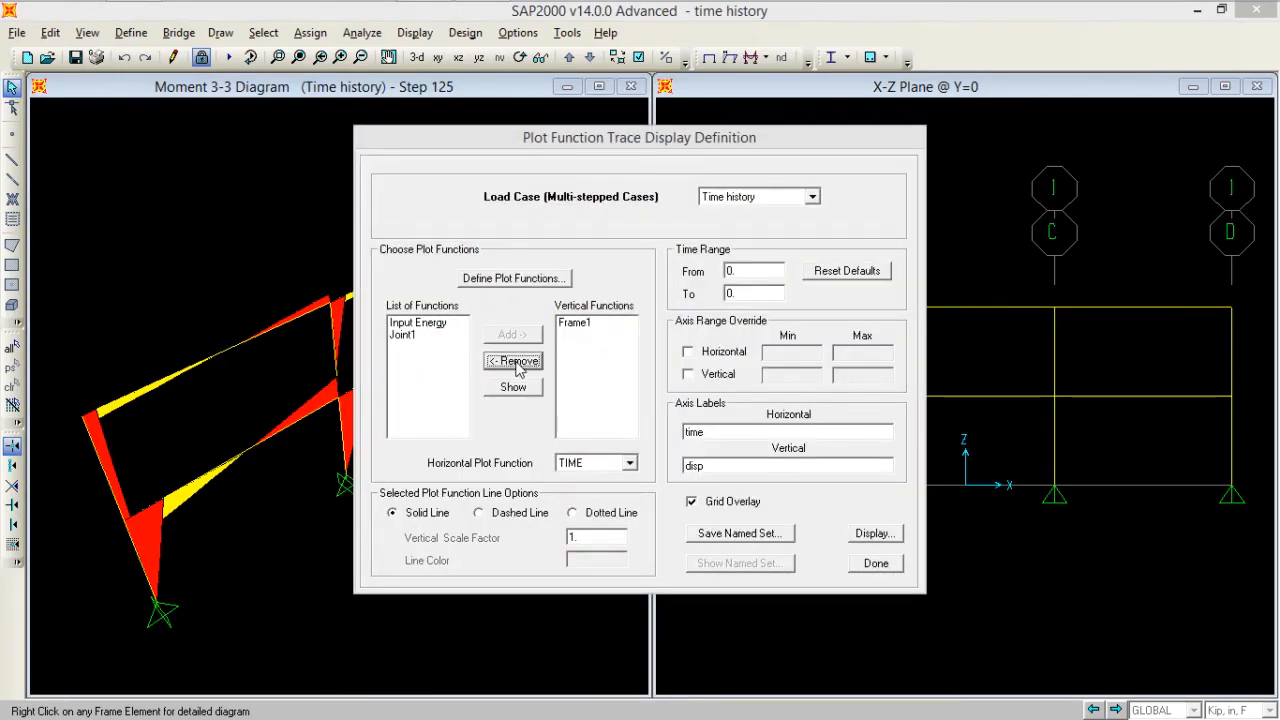
left_click(868, 533)
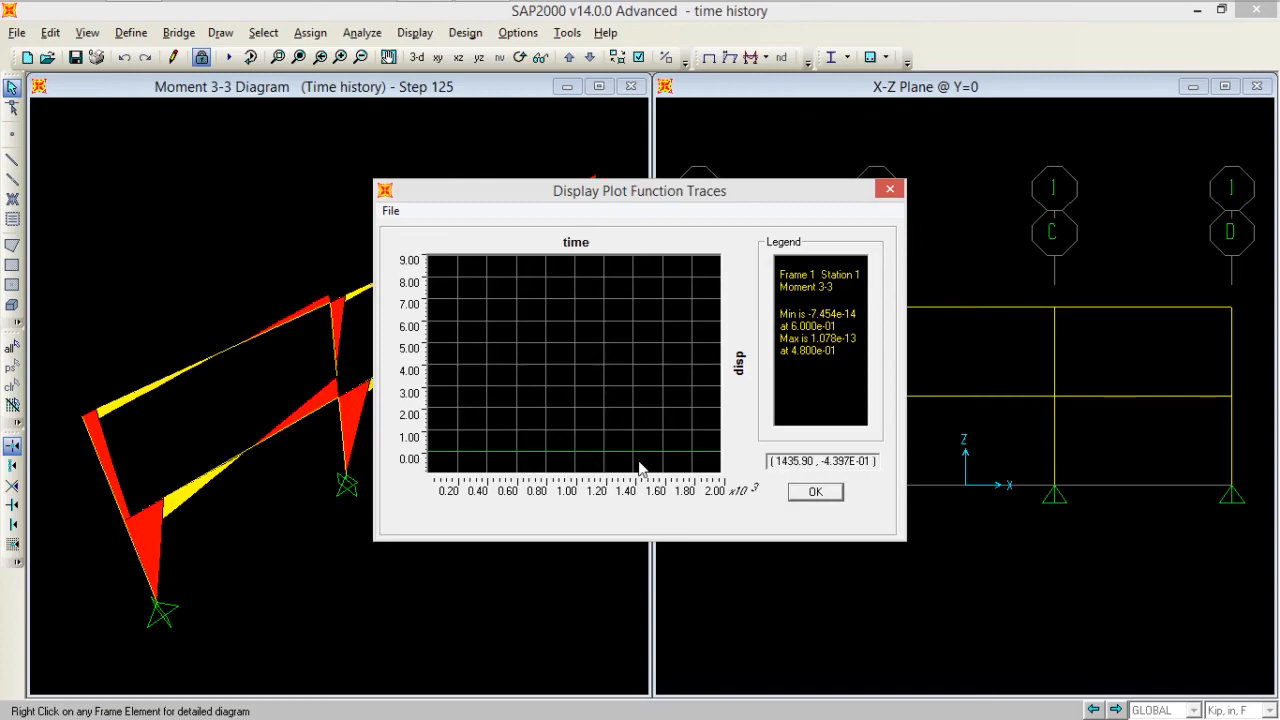
left_click(806, 492)
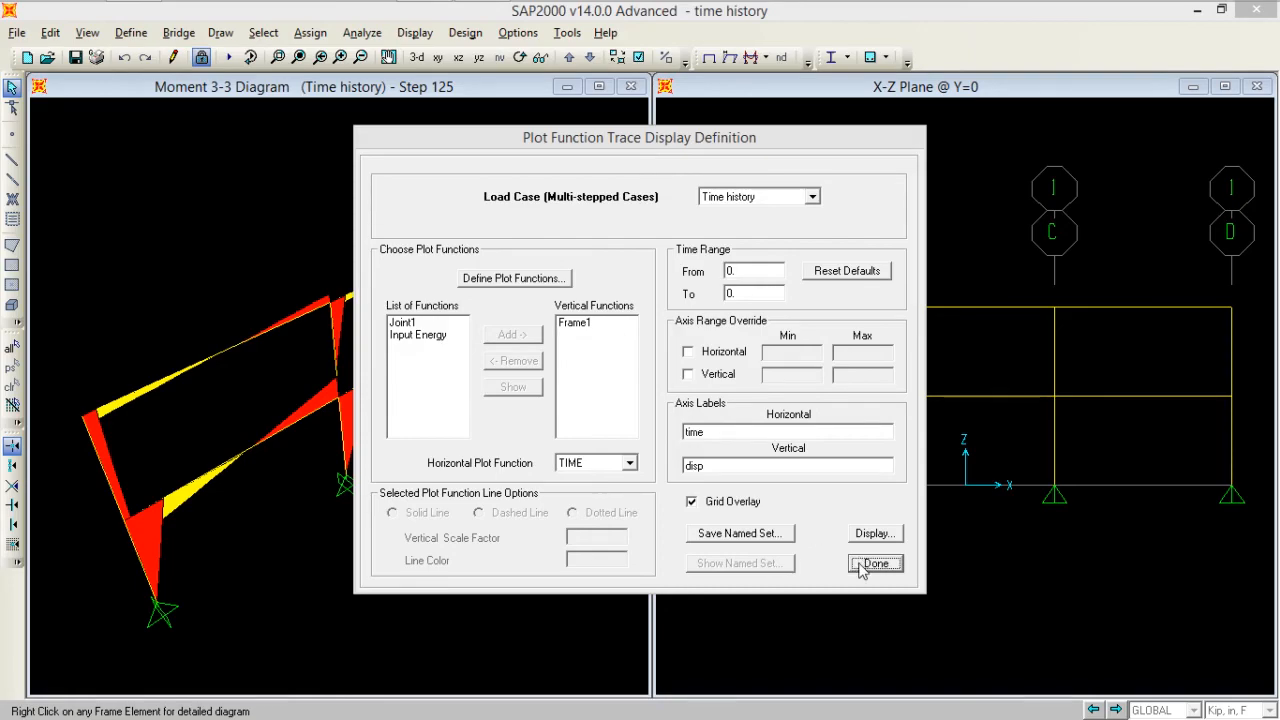
left_click(874, 564)
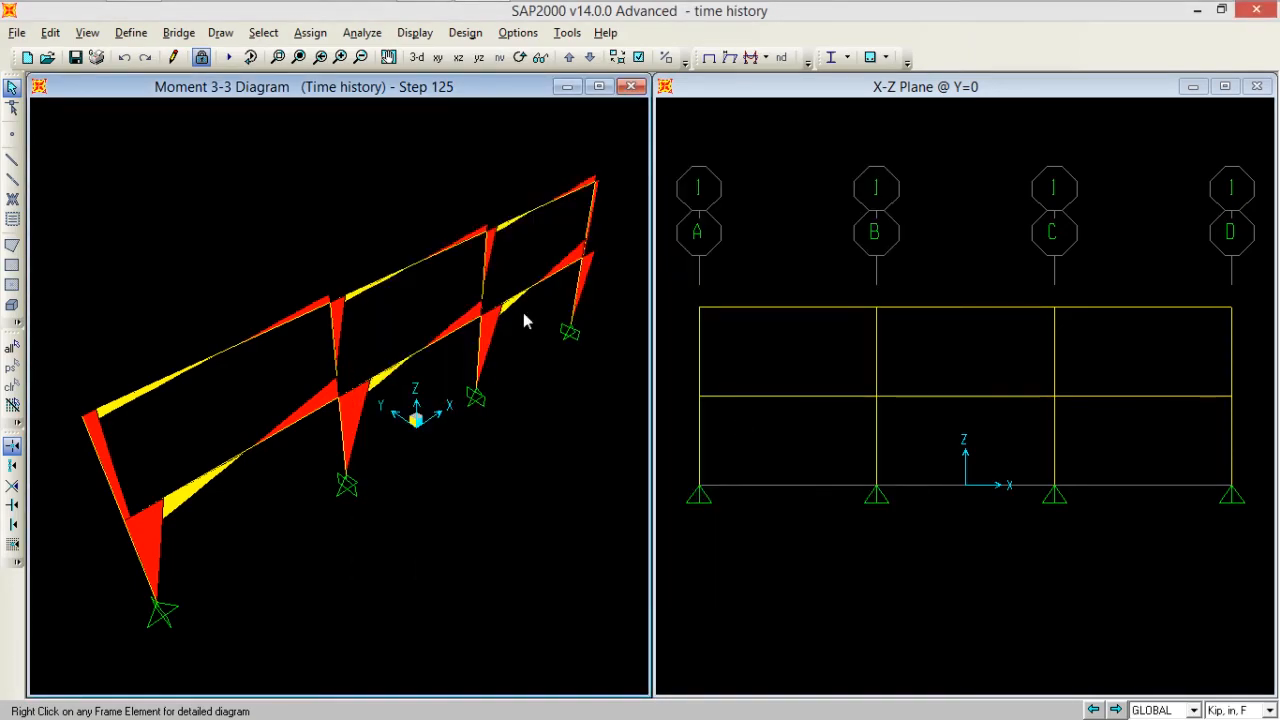